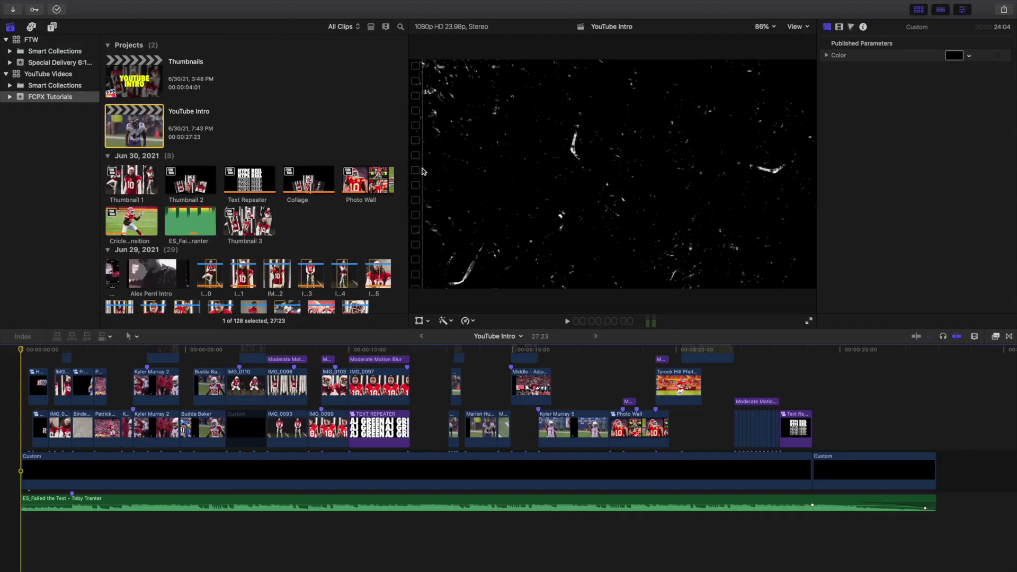
# Play the whole intro through, then return the playhead to its start
pyautogui.scroll(2, 2, 440)
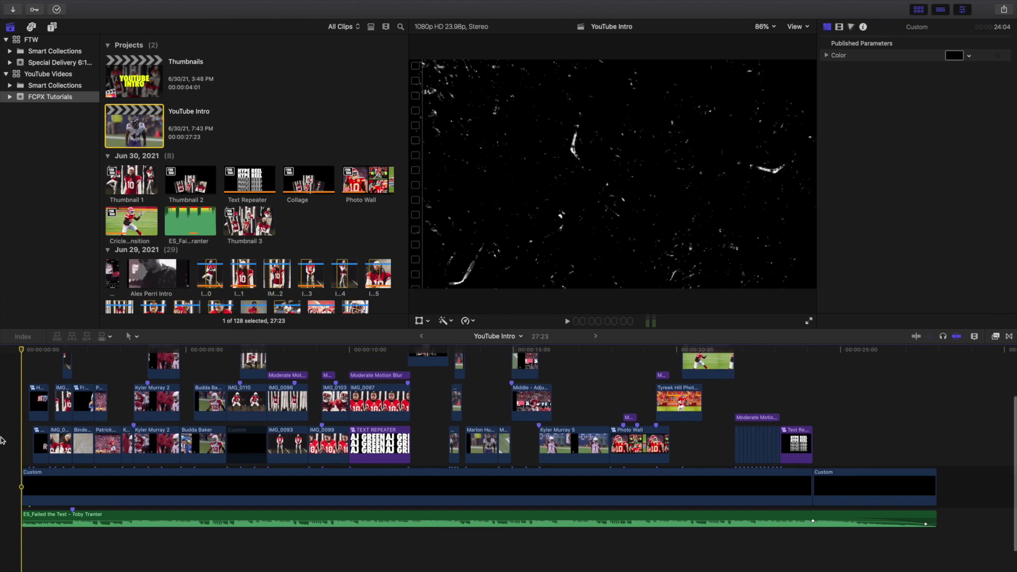
pyautogui.press('space')
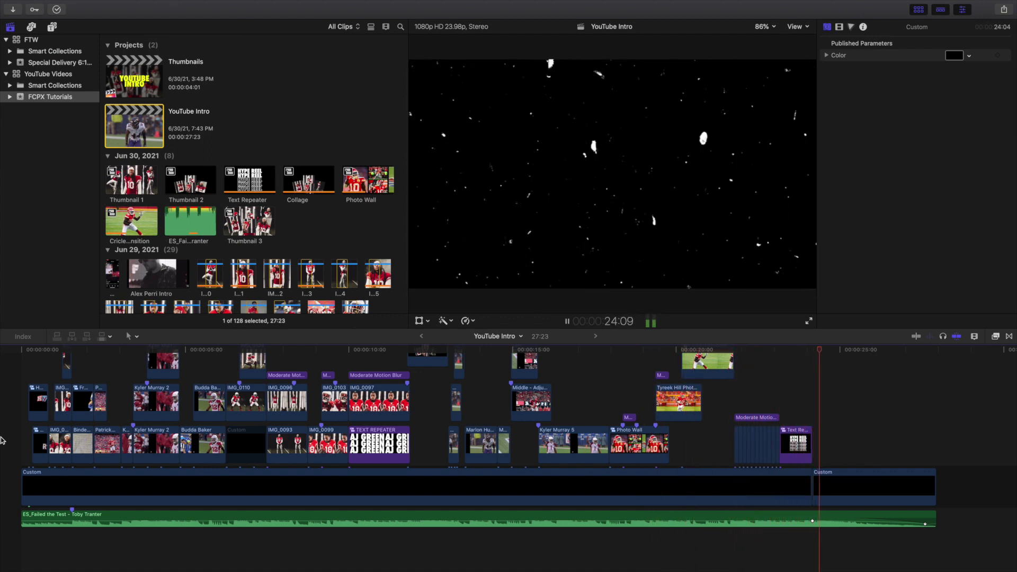
pyautogui.press('Home')
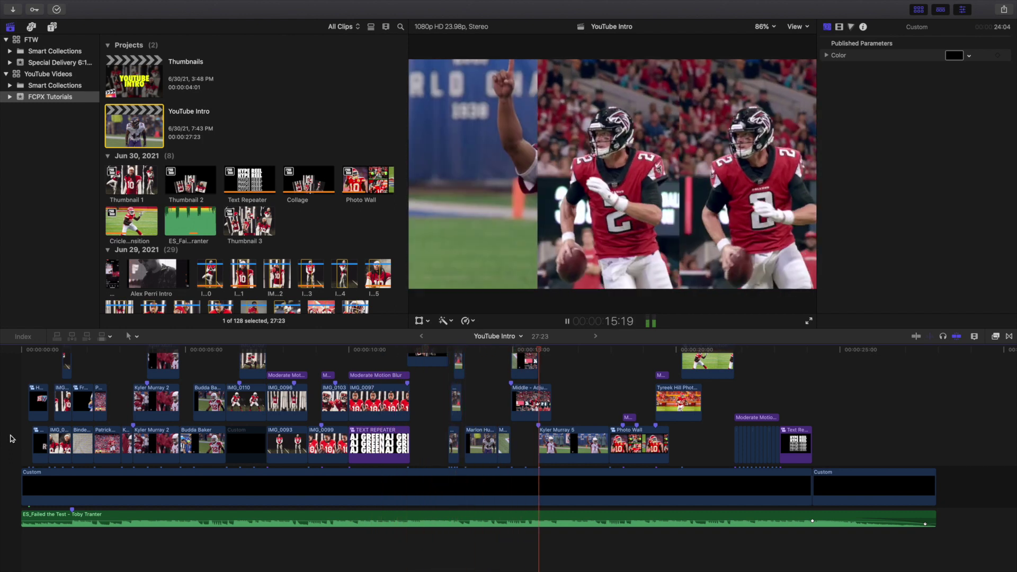
pyautogui.press('space')
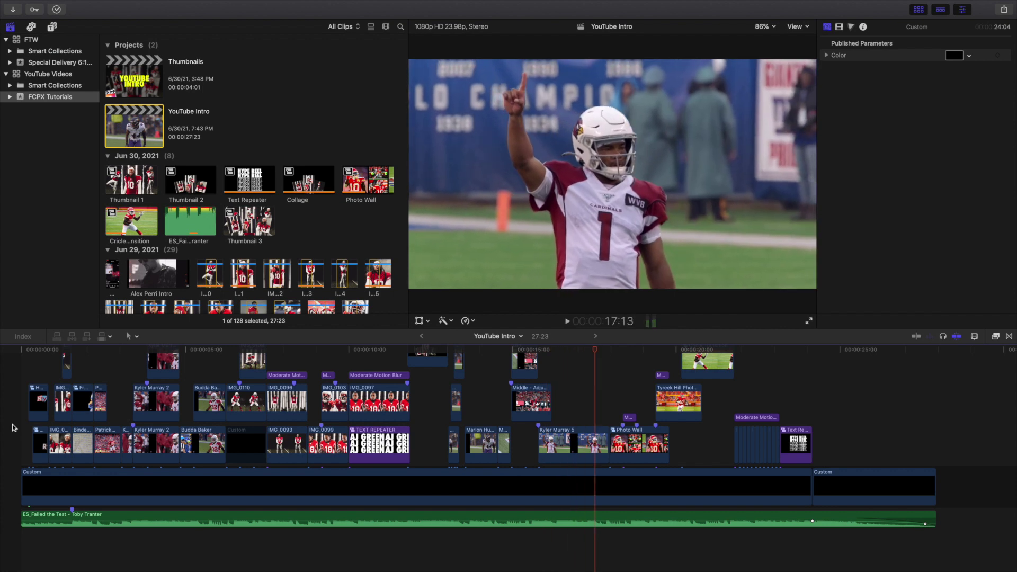
pyautogui.press('Home')
pyautogui.scroll(2, 31, 423)
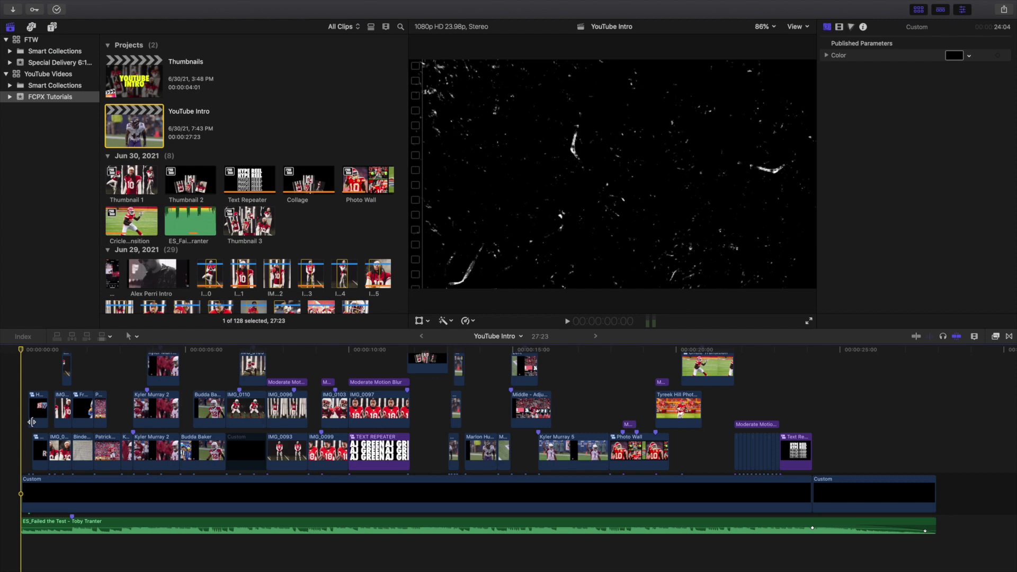
# Zoom the timeline in on the opening Hype and Reel titles and play the first frames
pyautogui.press('super+equal')
pyautogui.press('super+equal')
pyautogui.press('super+equal')
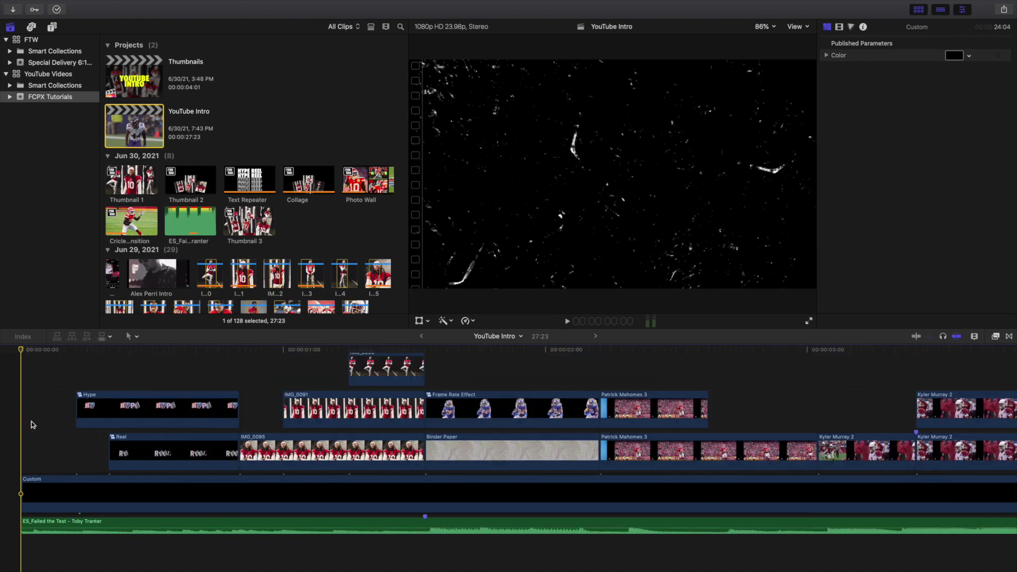
pyautogui.press('super+equal')
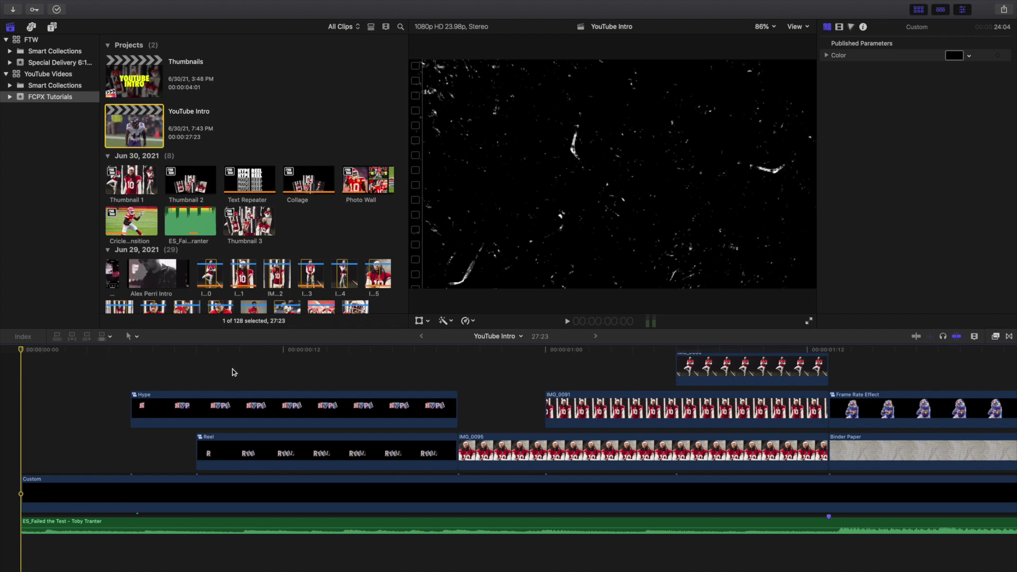
pyautogui.press('space')
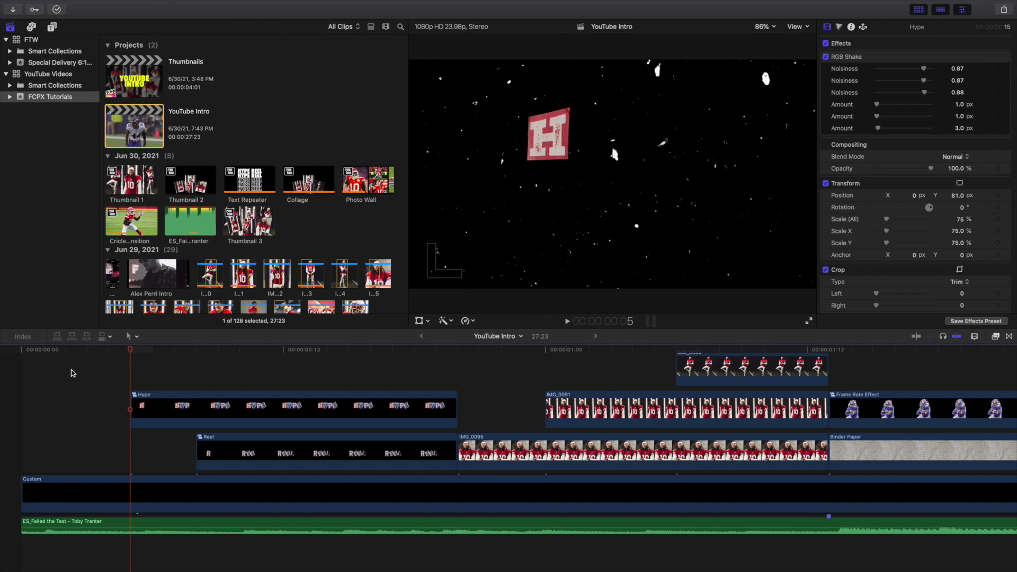
pyautogui.press('Left')
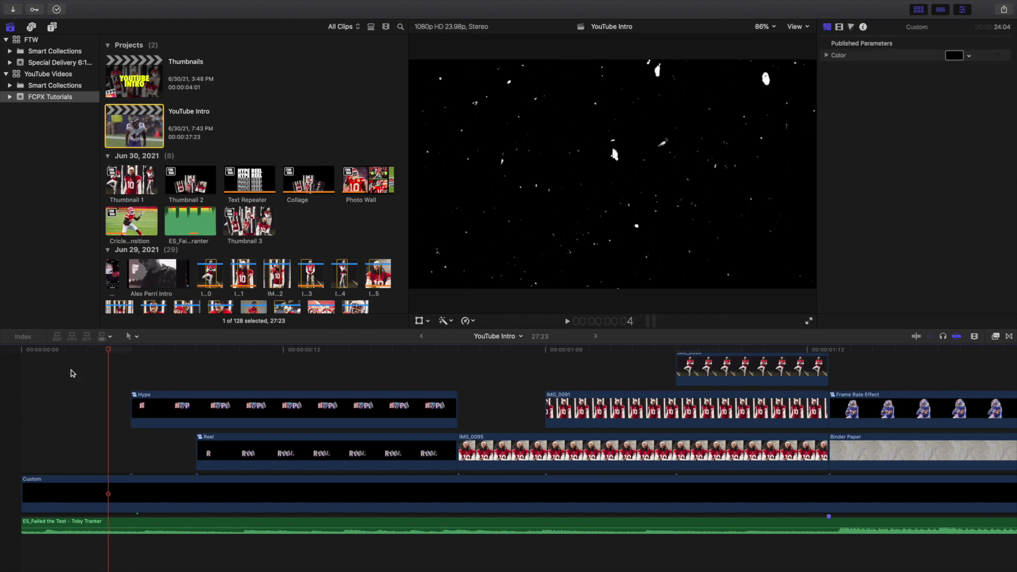
pyautogui.press('Right')
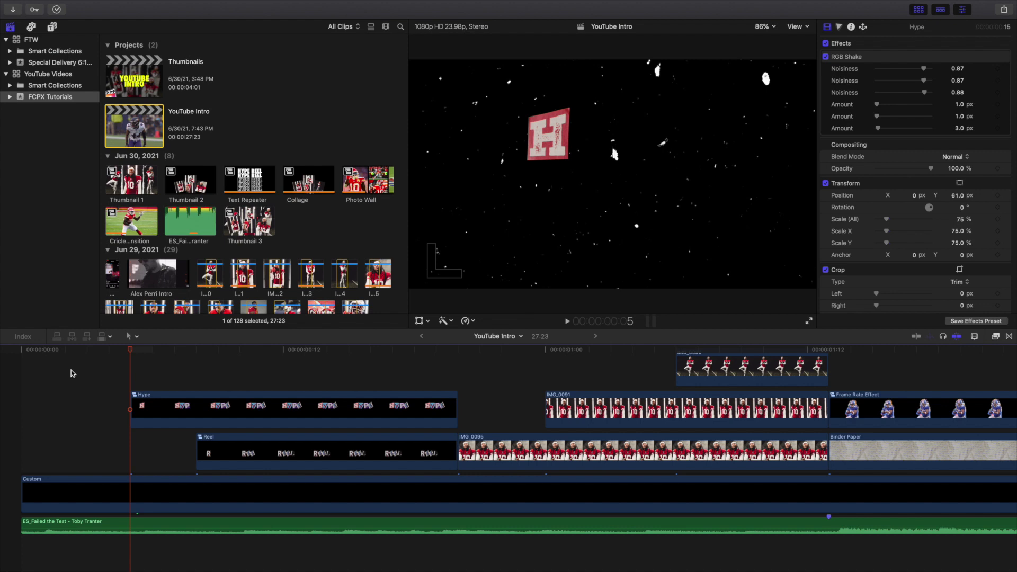
pyautogui.press('Right')
pyautogui.press('Right')
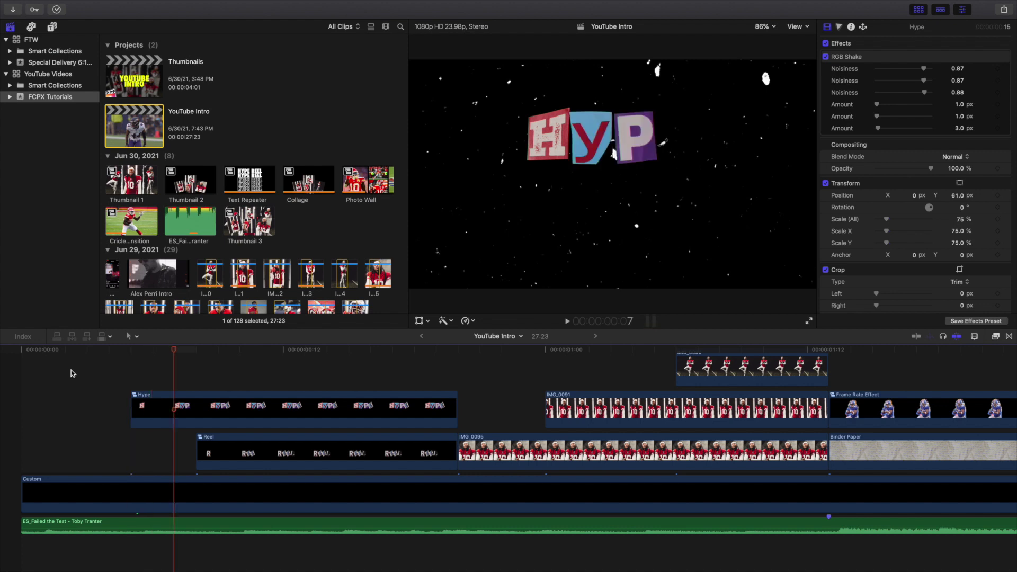
pyautogui.press('Right')
pyautogui.press('Right')
pyautogui.press('Right')
pyautogui.press('Right')
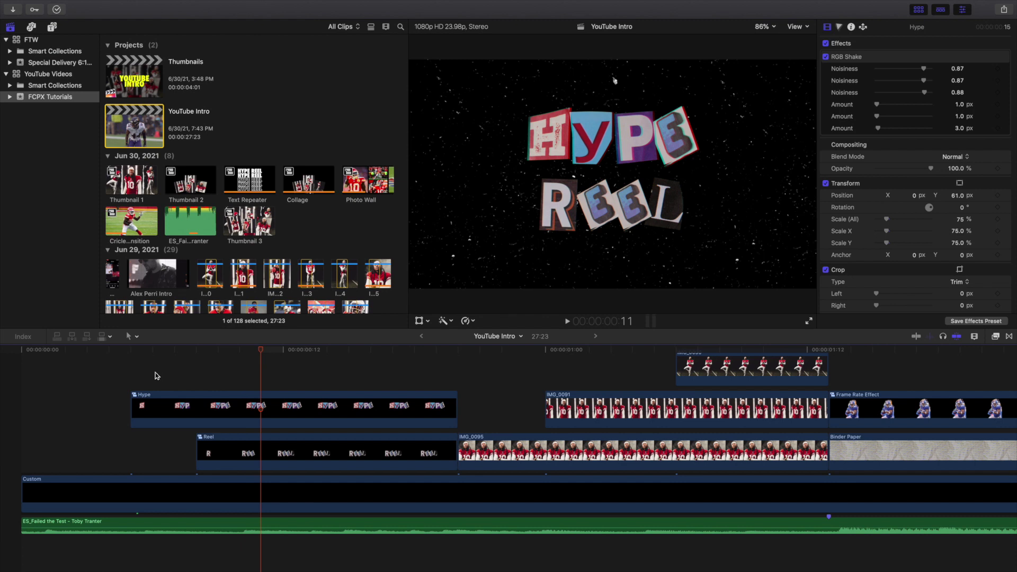
pyautogui.click(133, 375)
pyautogui.press('Right')
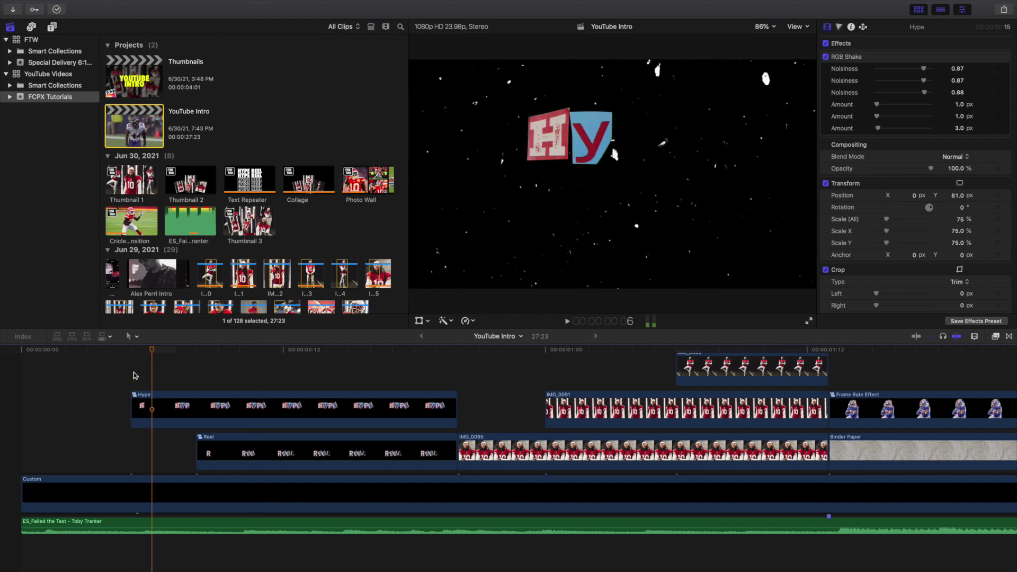
pyautogui.press('Right')
pyautogui.press('Right')
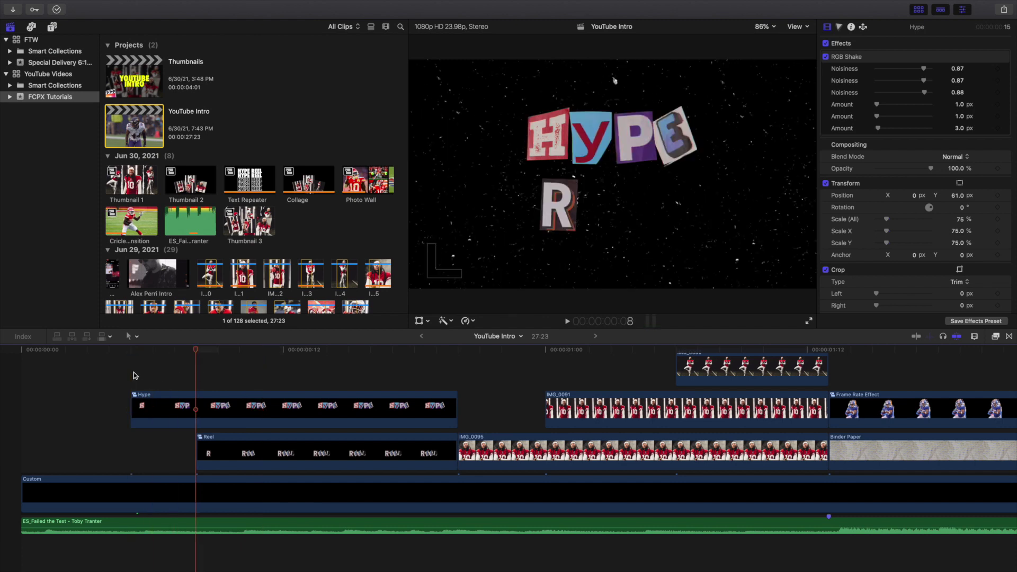
pyautogui.click(133, 376)
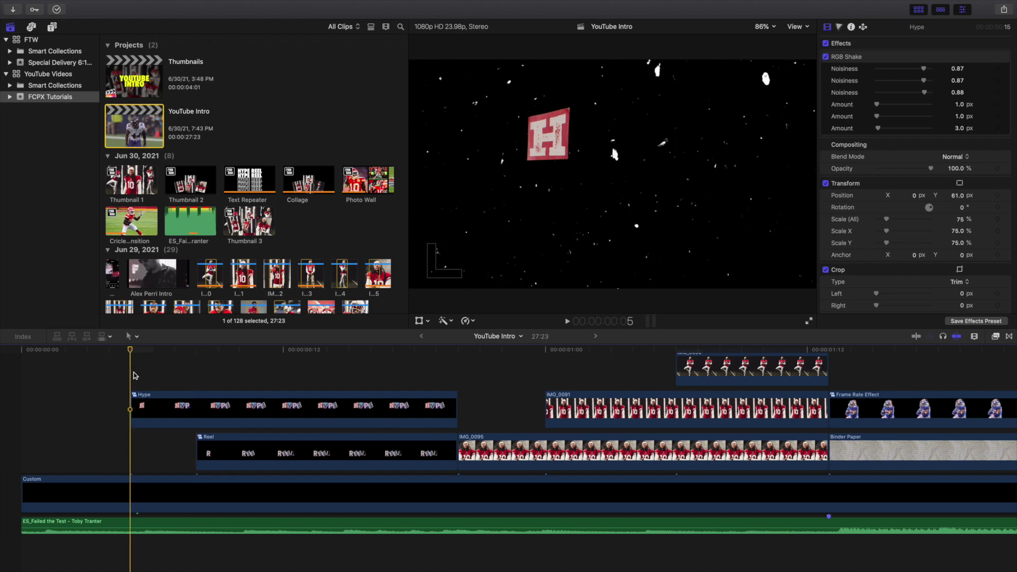
pyautogui.press('Right')
pyautogui.press('Right')
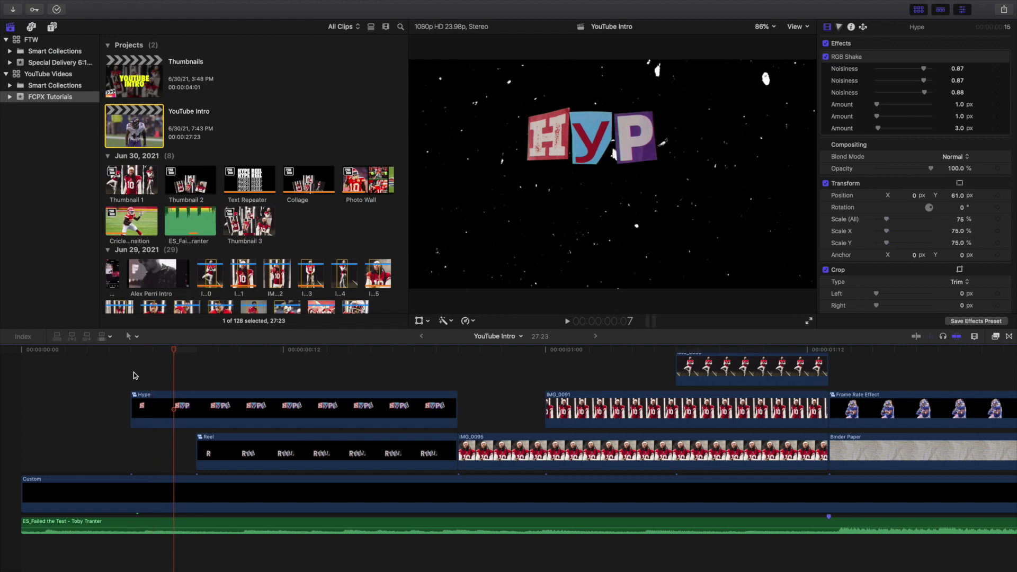
pyautogui.press('Right')
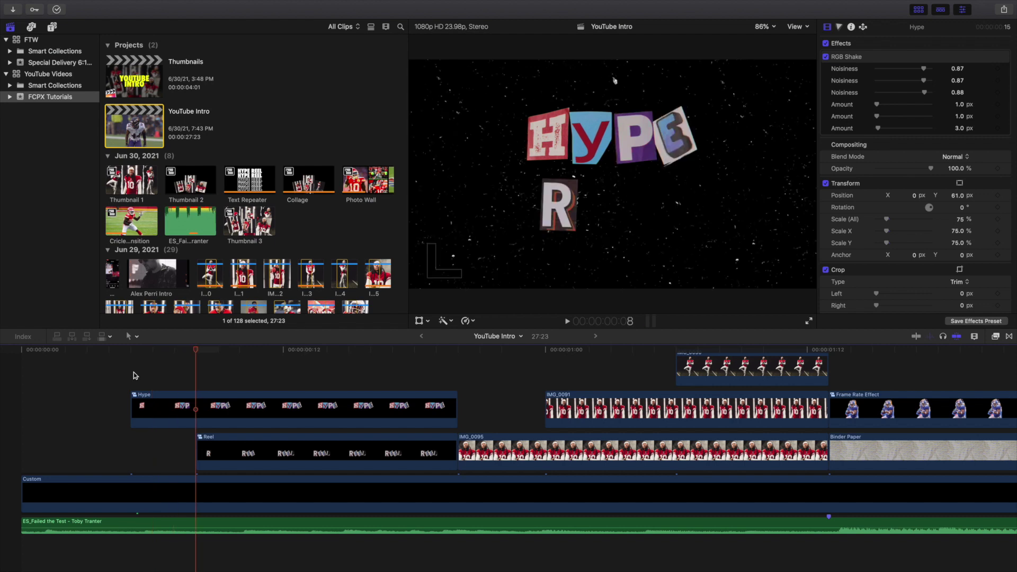
pyautogui.press('Right')
pyautogui.press('Right')
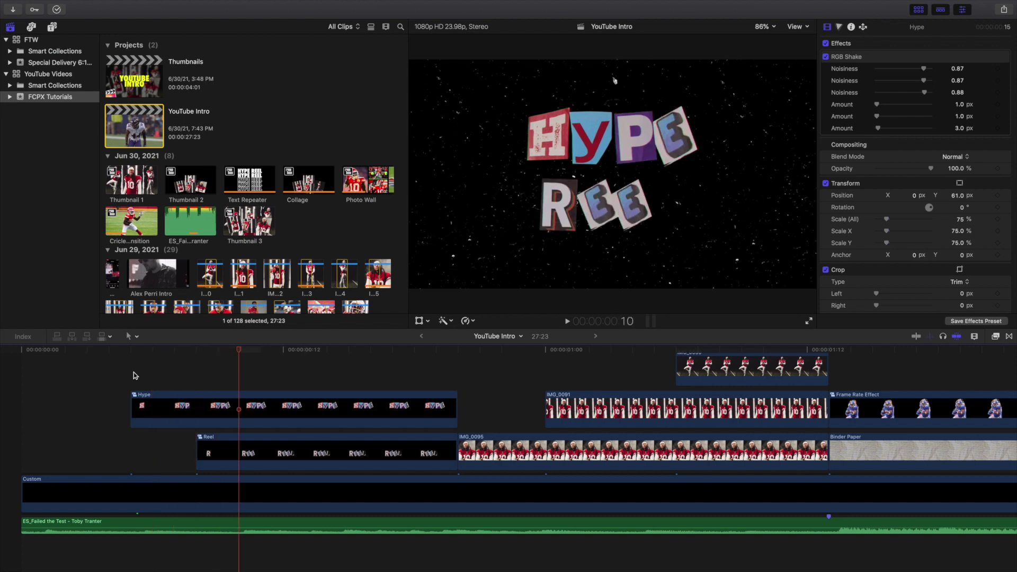
pyautogui.press('Right')
pyautogui.press('Right')
pyautogui.press('Right')
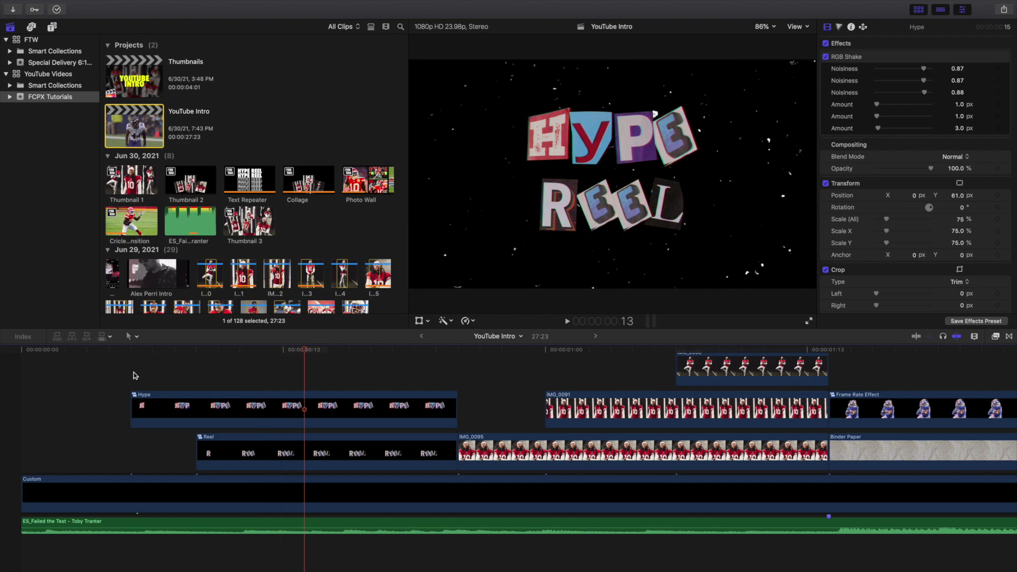
pyautogui.click(134, 376)
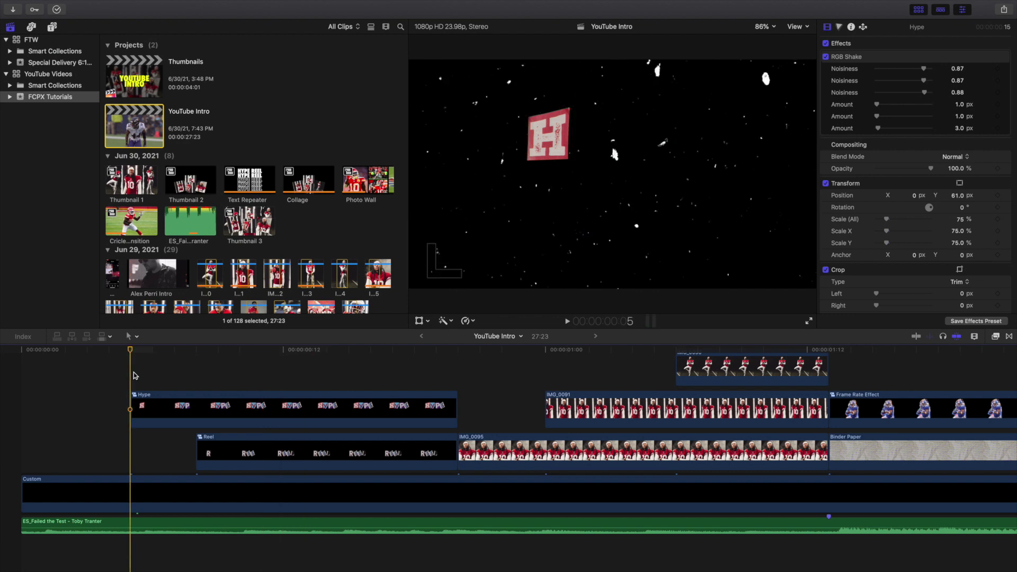
pyautogui.press('Right')
pyautogui.press('Right')
pyautogui.press('Right')
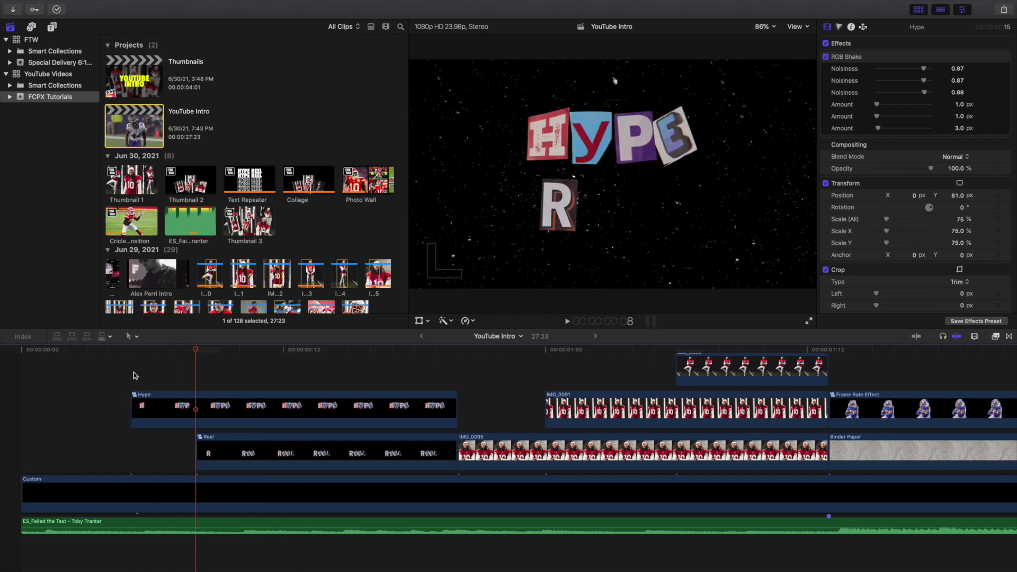
pyautogui.press('Right')
pyautogui.press('Right')
pyautogui.press('Right')
pyautogui.press('Right')
pyautogui.press('Right')
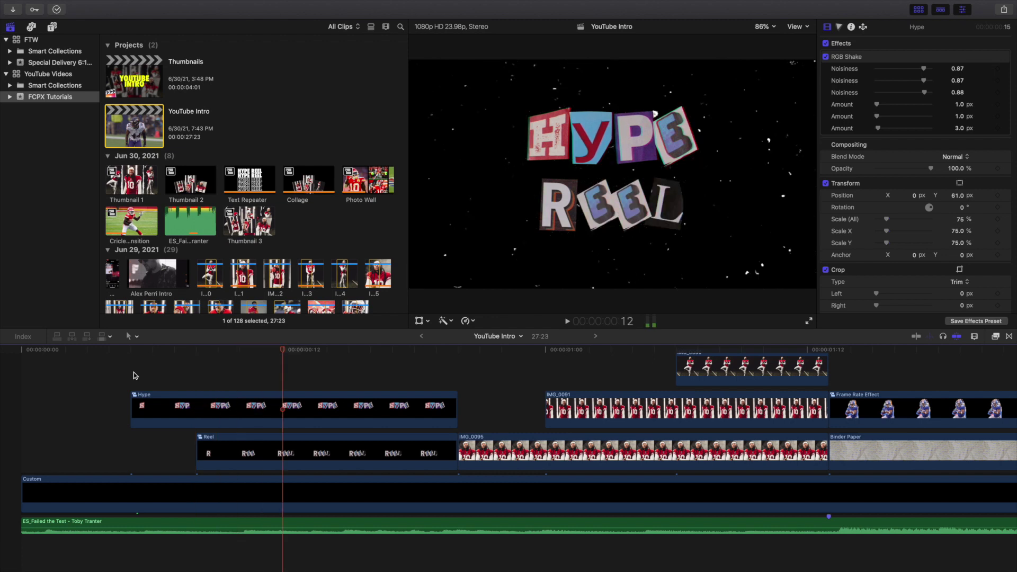
pyautogui.press('Right')
pyautogui.press('Right')
pyautogui.press('Right')
pyautogui.press('Right')
pyautogui.press('Right')
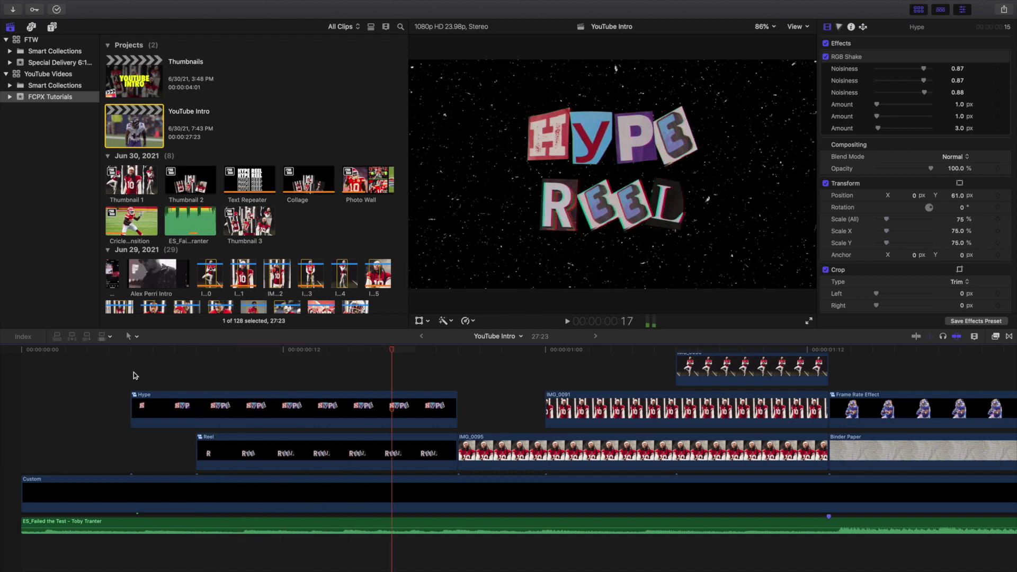
pyautogui.press('Right')
pyautogui.press('Right')
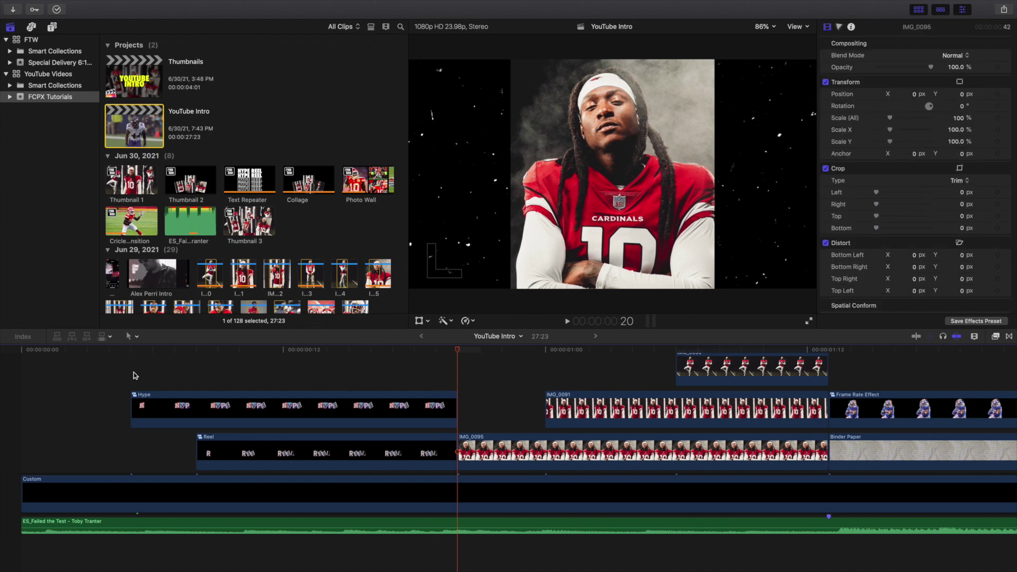
pyautogui.press('super+minus')
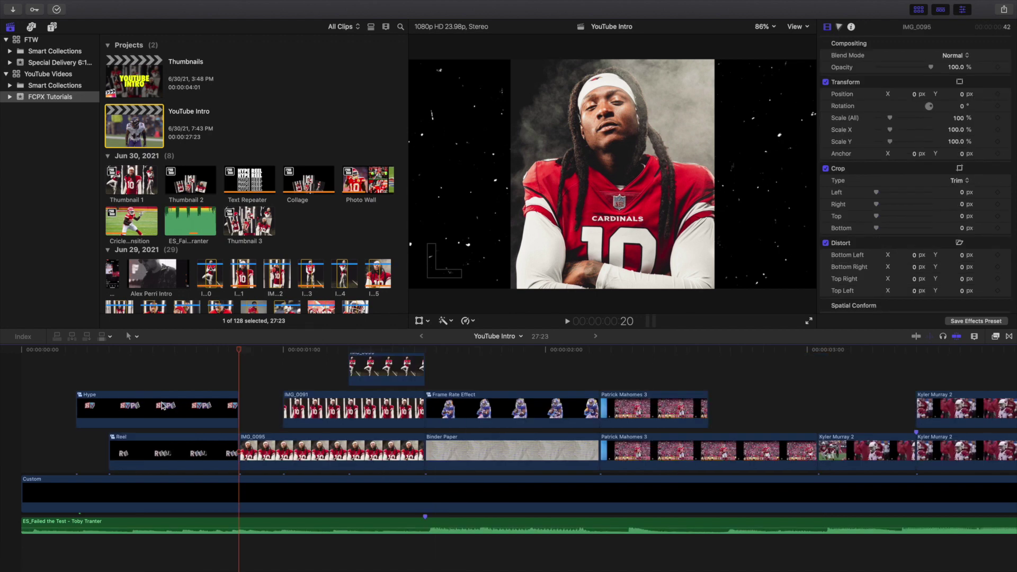
pyautogui.scroll(1, 167, 405)
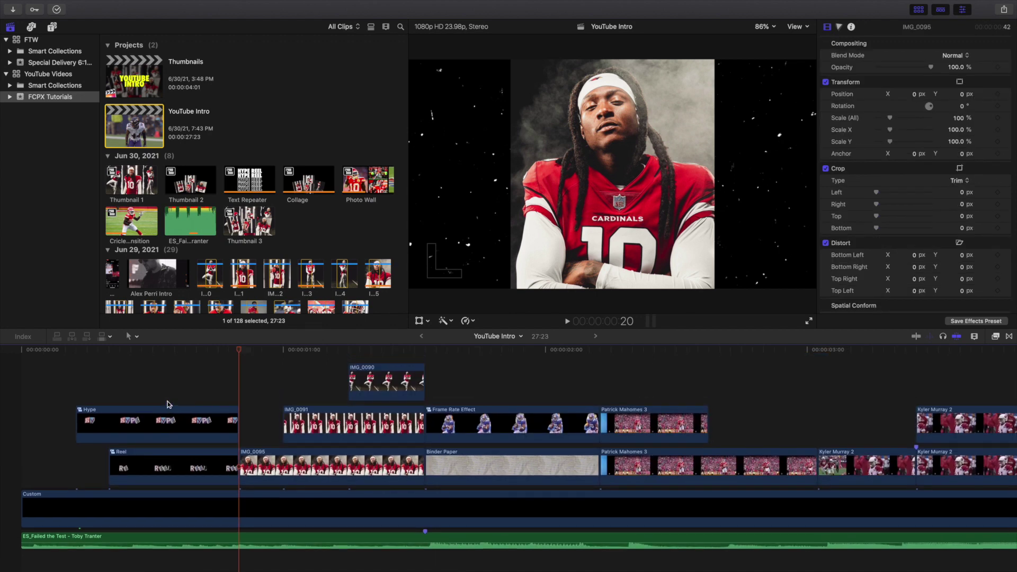
pyautogui.press('Right')
pyautogui.press('Right')
pyautogui.press('Right')
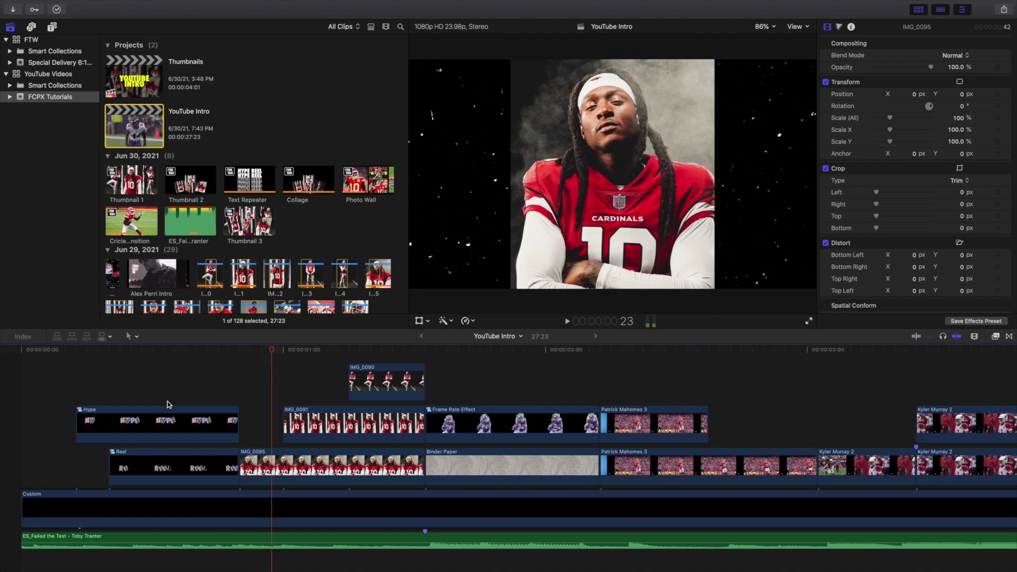
pyautogui.press('Right')
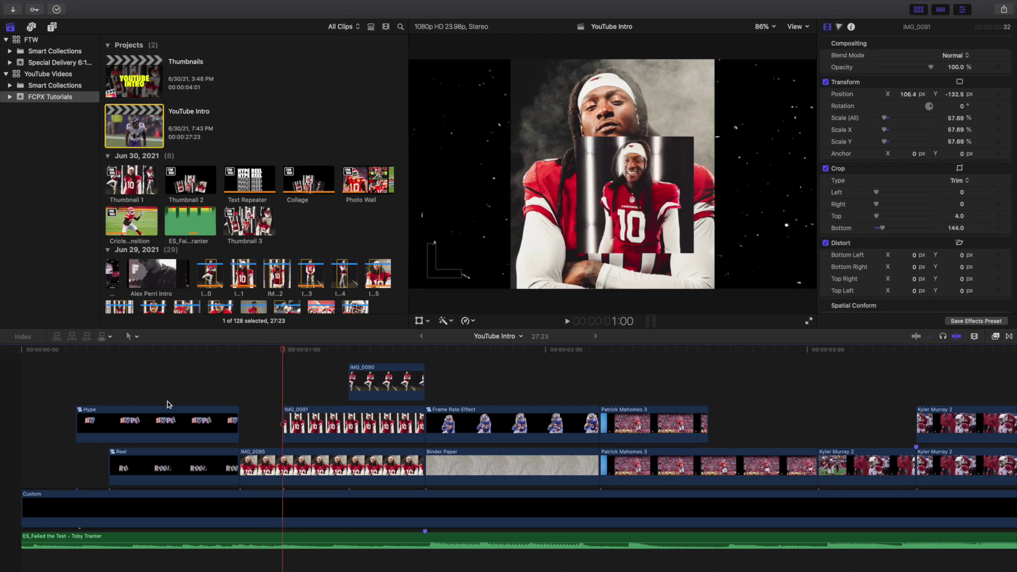
pyautogui.press('Right')
pyautogui.press('Right')
pyautogui.press('Right')
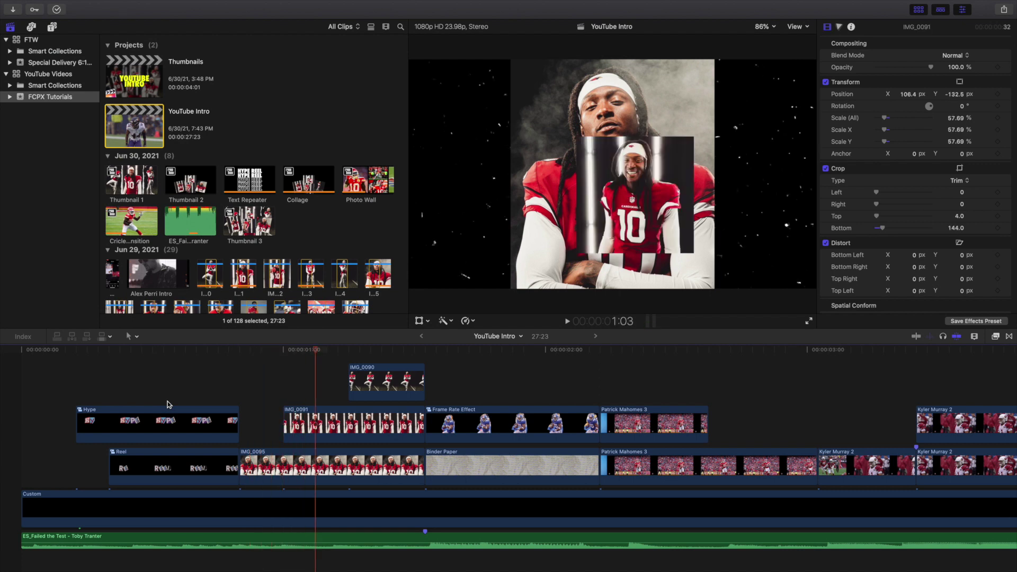
pyautogui.press('Right')
pyautogui.press('Right')
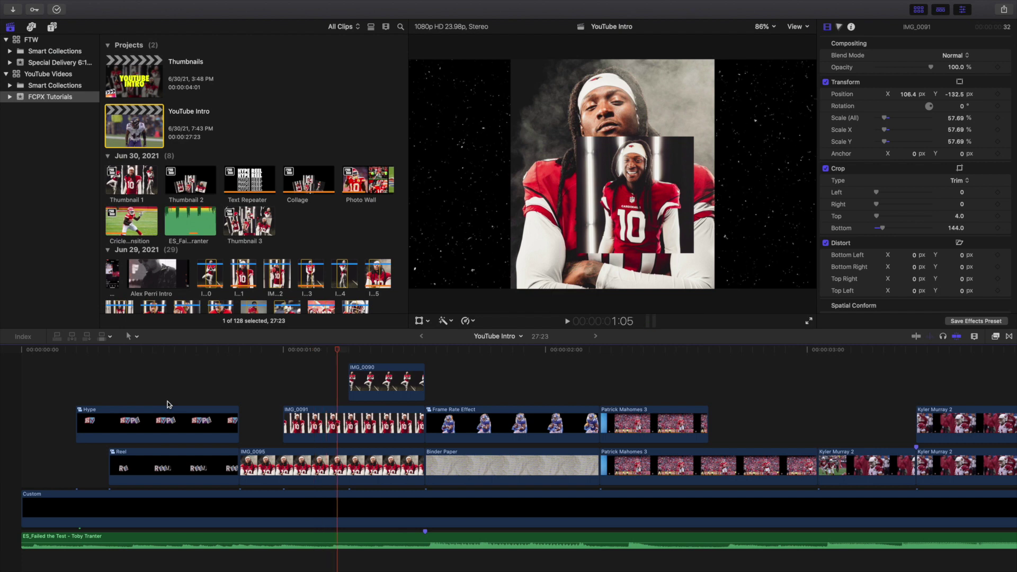
pyautogui.press('Right')
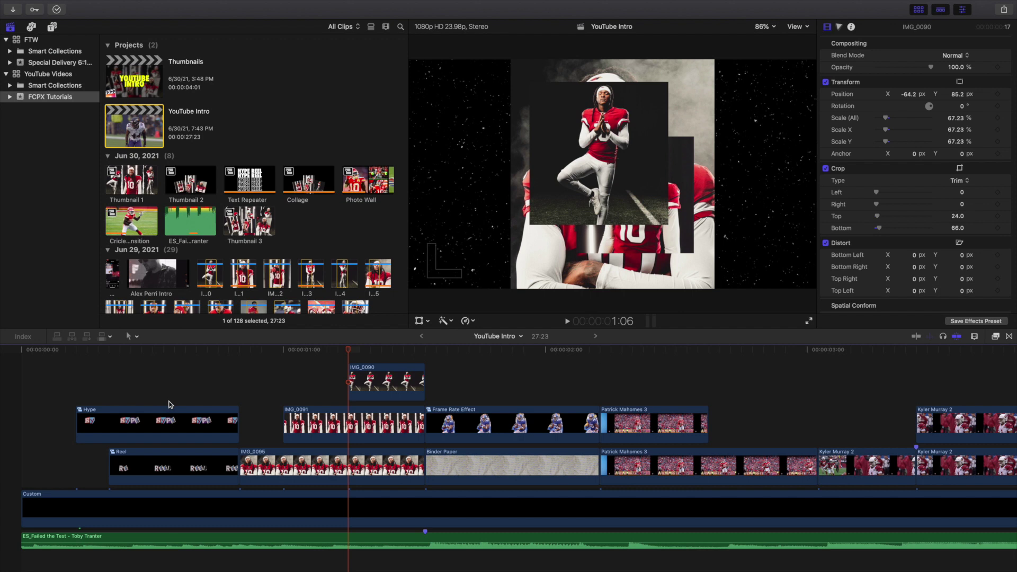
pyautogui.click(427, 354)
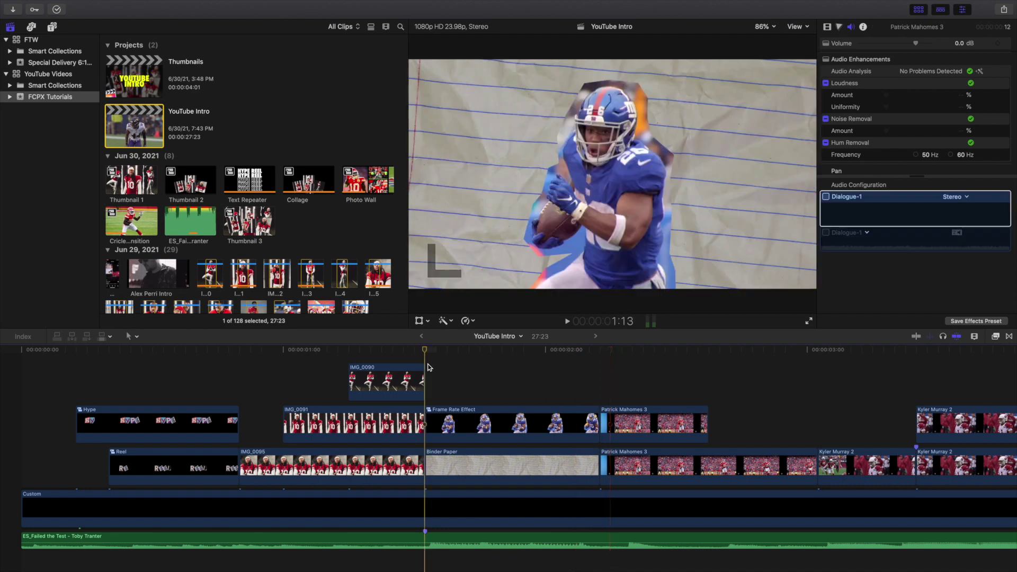
pyautogui.click(439, 419)
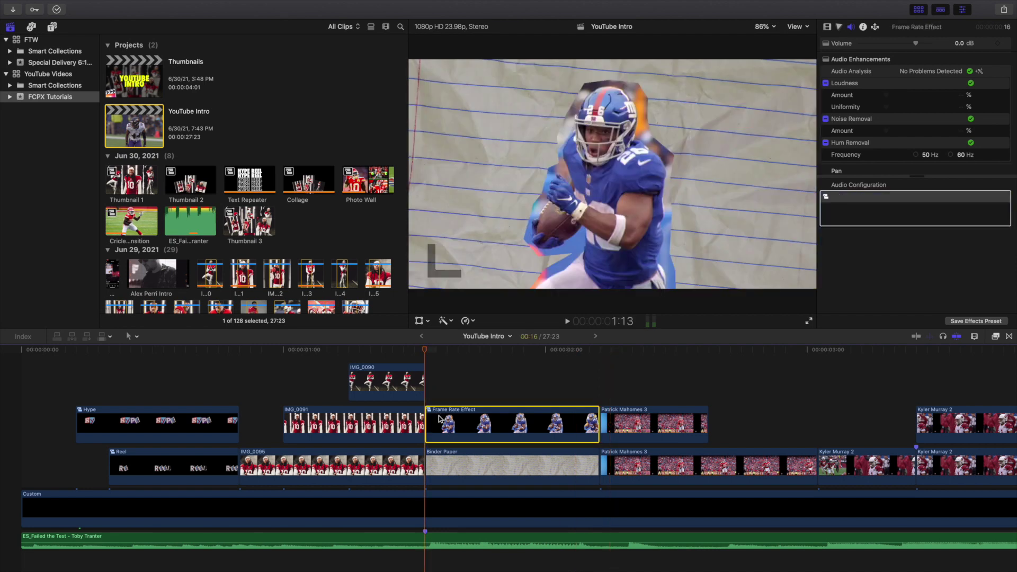
pyautogui.press('super+shift+g')
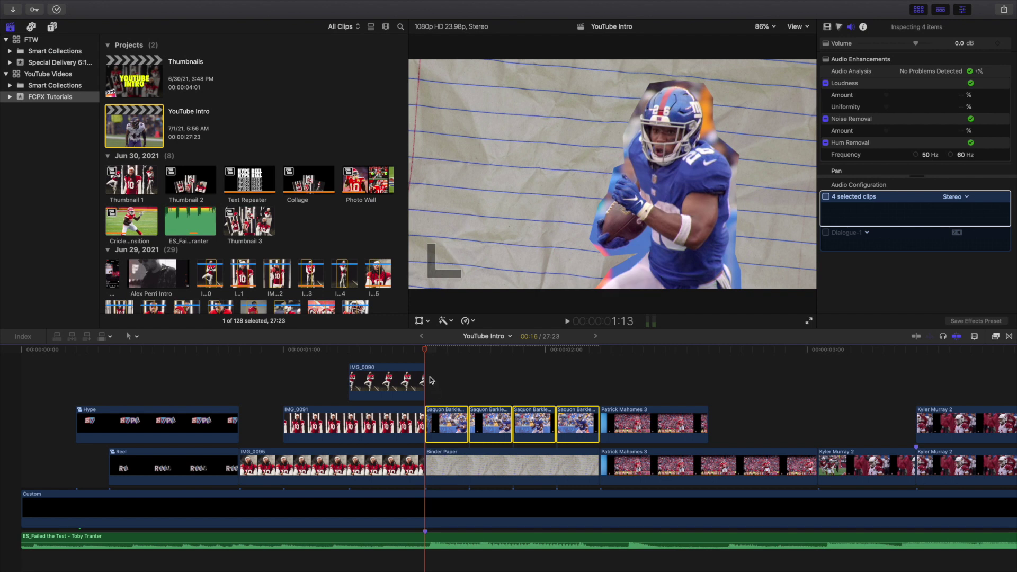
pyautogui.click(443, 419)
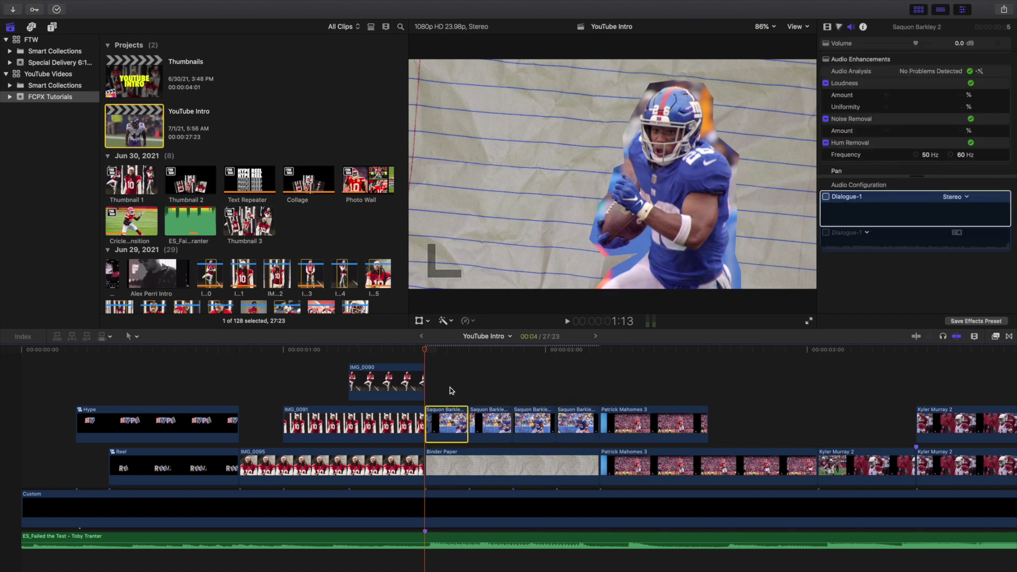
pyautogui.click(828, 28)
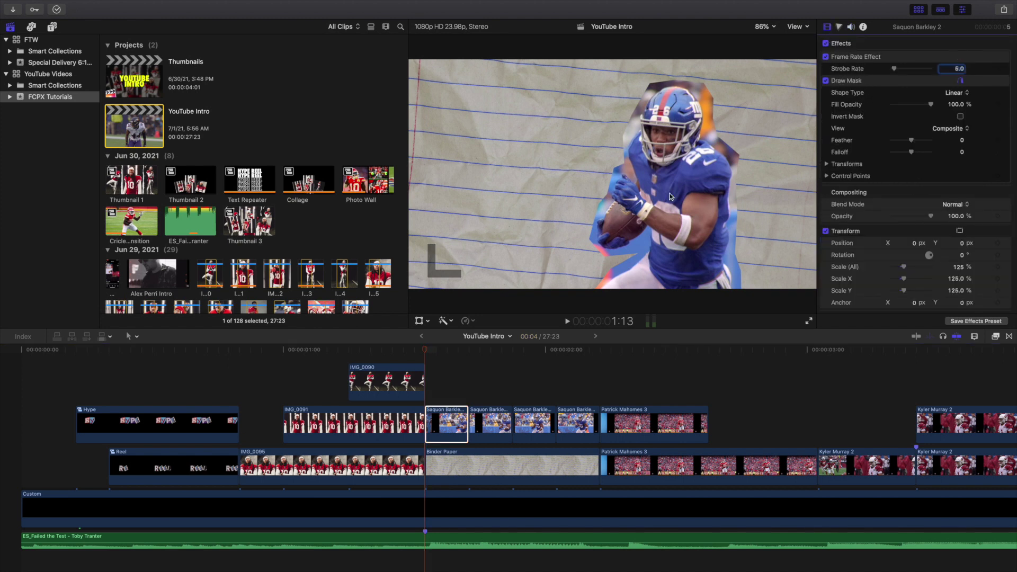
pyautogui.press('super+z')
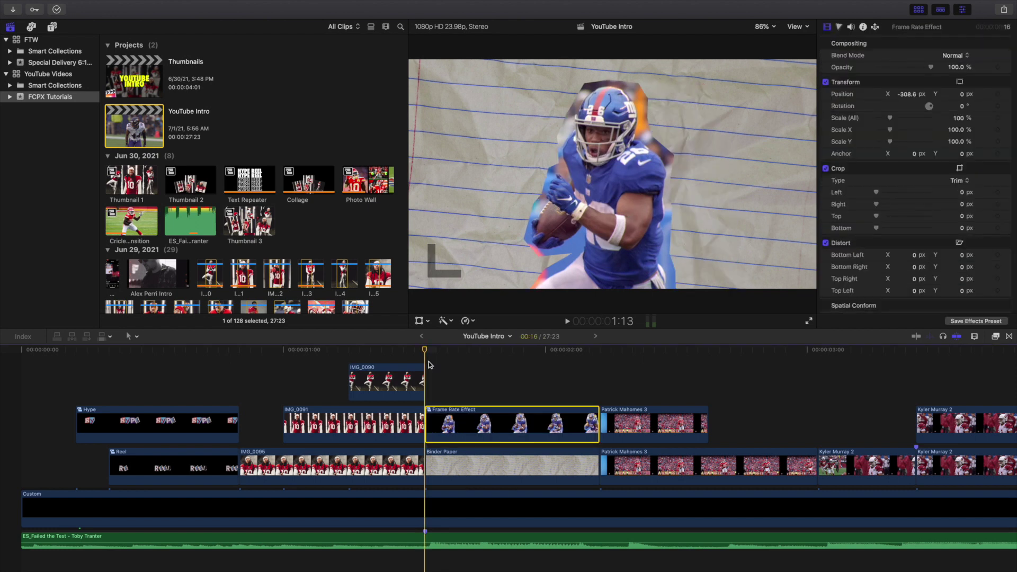
pyautogui.press('space')
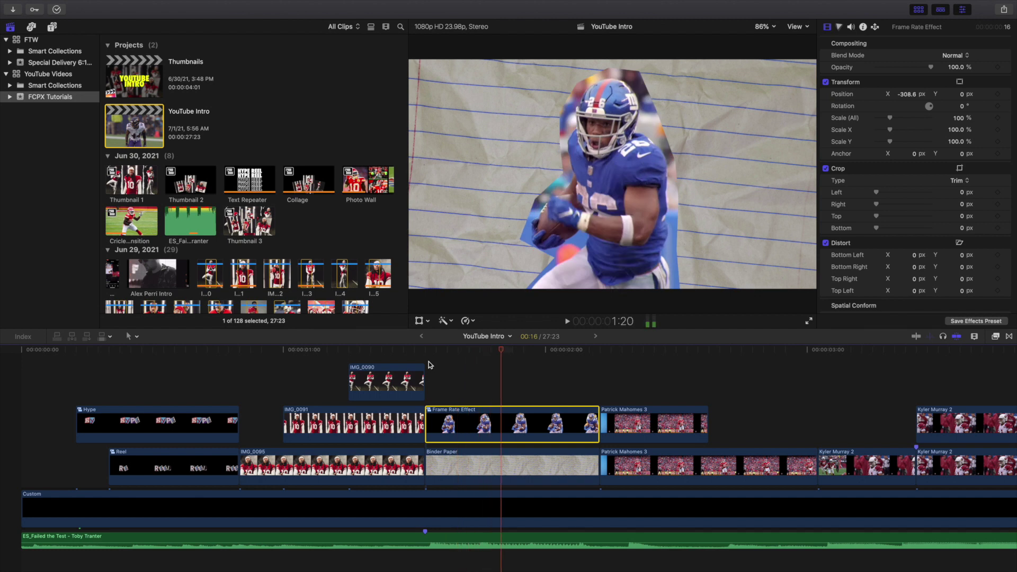
pyautogui.click(429, 365)
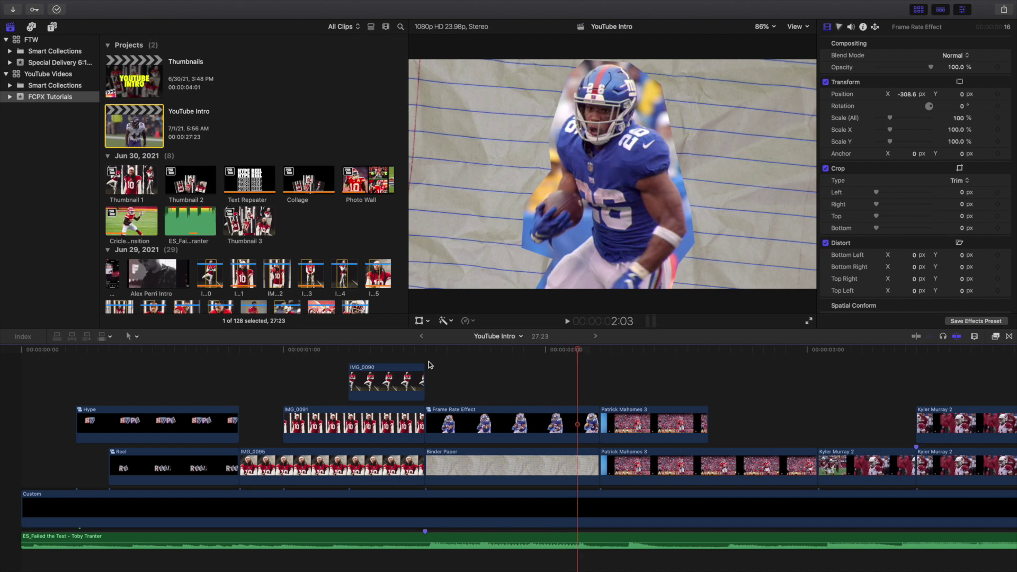
pyautogui.press('Right')
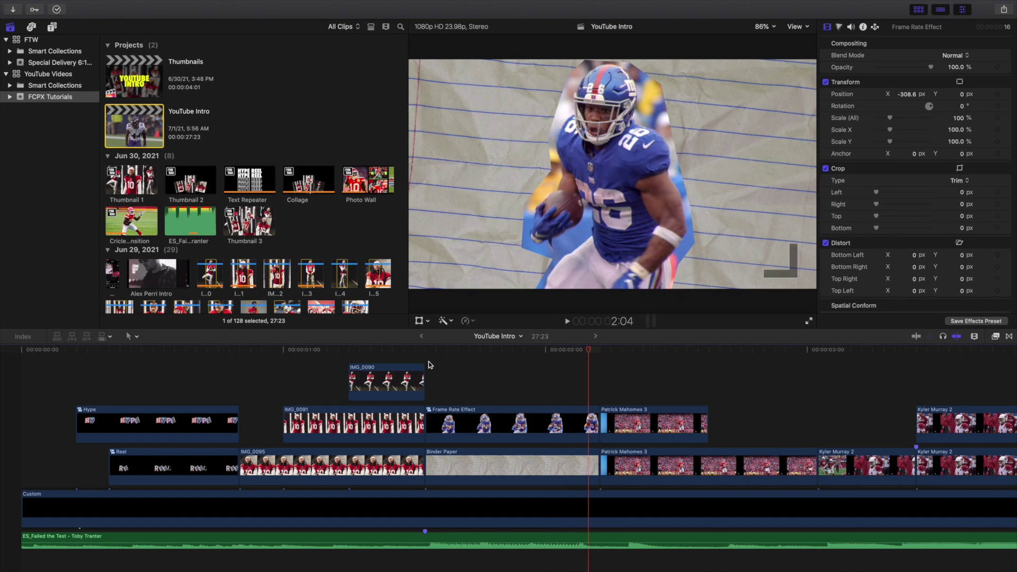
pyautogui.press('Right')
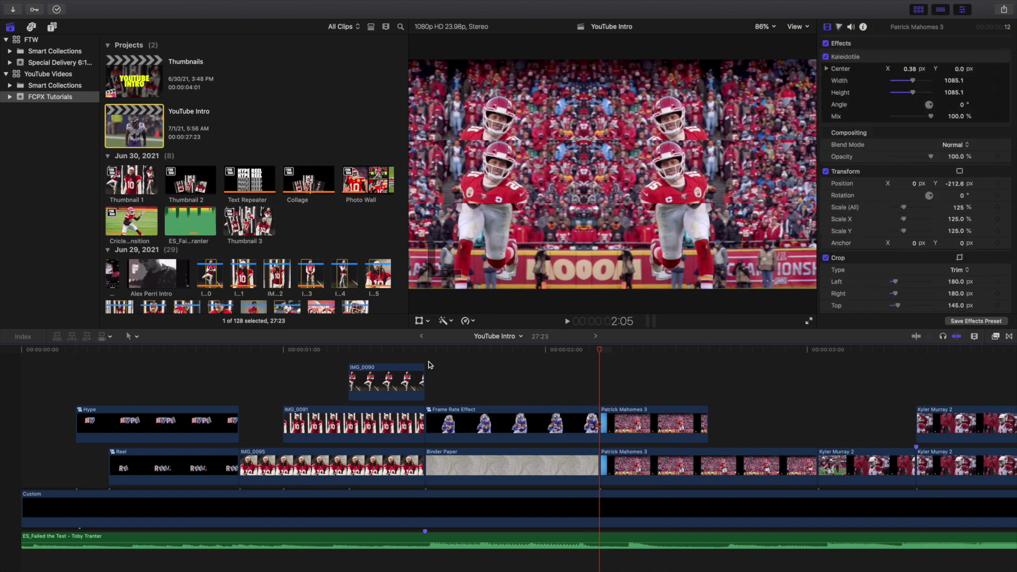
pyautogui.hscroll(5, 450, 362)
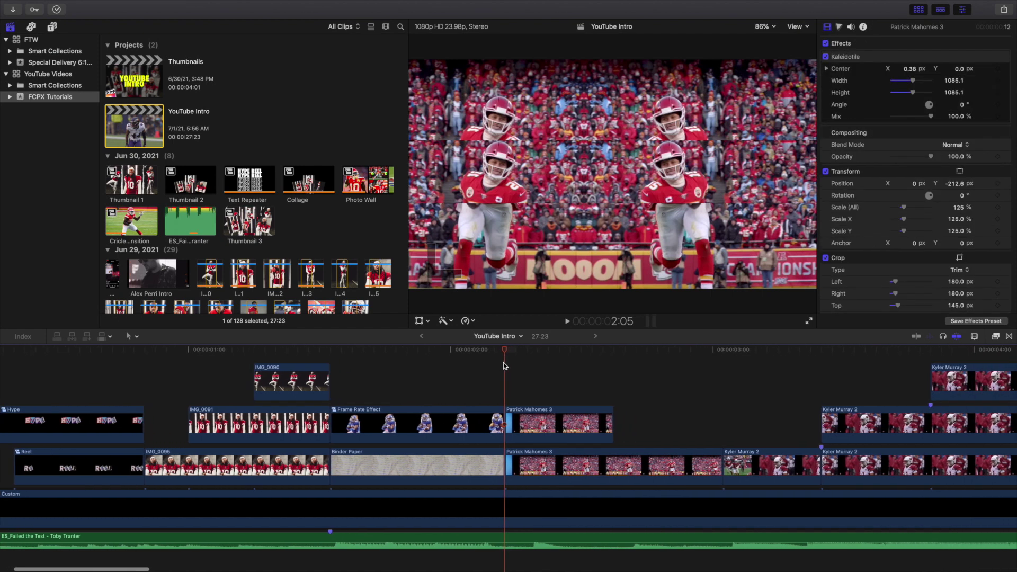
pyautogui.press('Right')
pyautogui.press('Right')
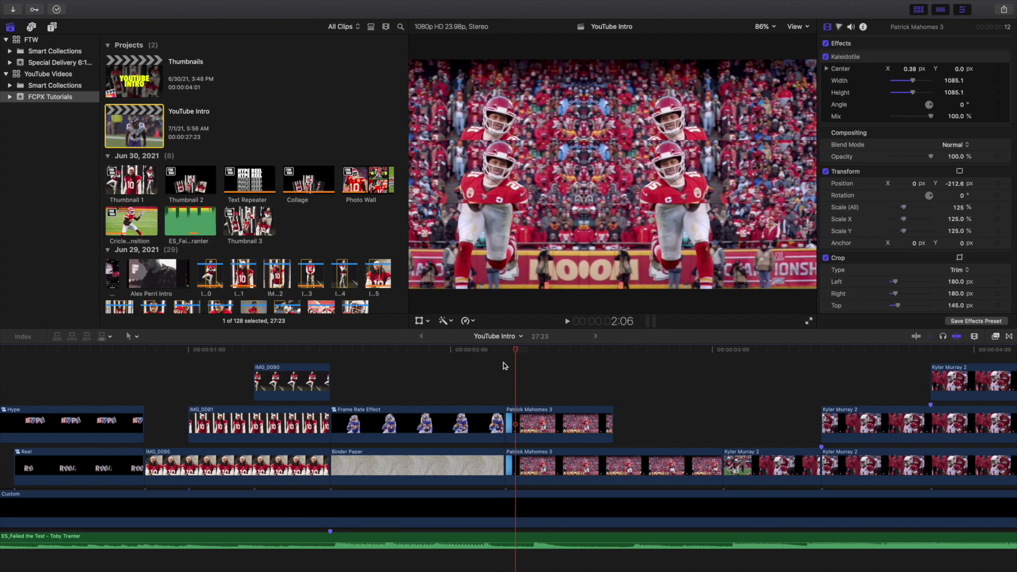
pyautogui.press('Right')
pyautogui.press('Right')
pyautogui.press('Right')
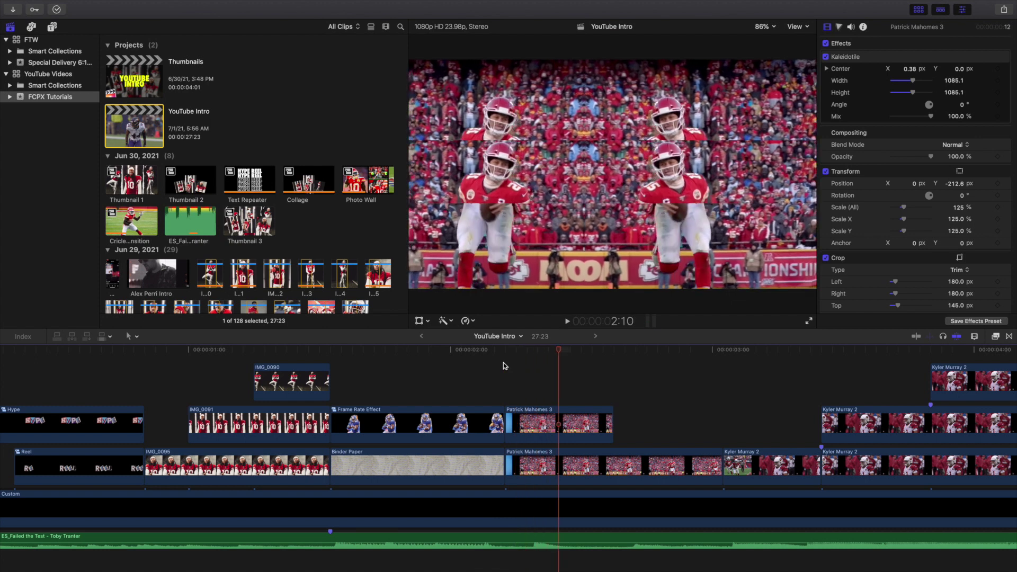
pyautogui.click(531, 420)
pyautogui.press('v')
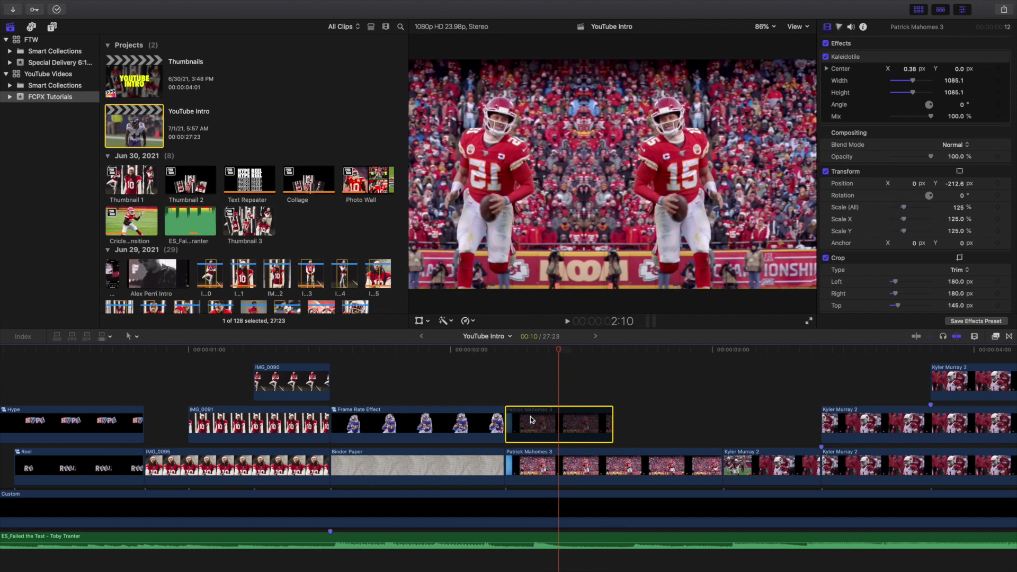
pyautogui.press('v')
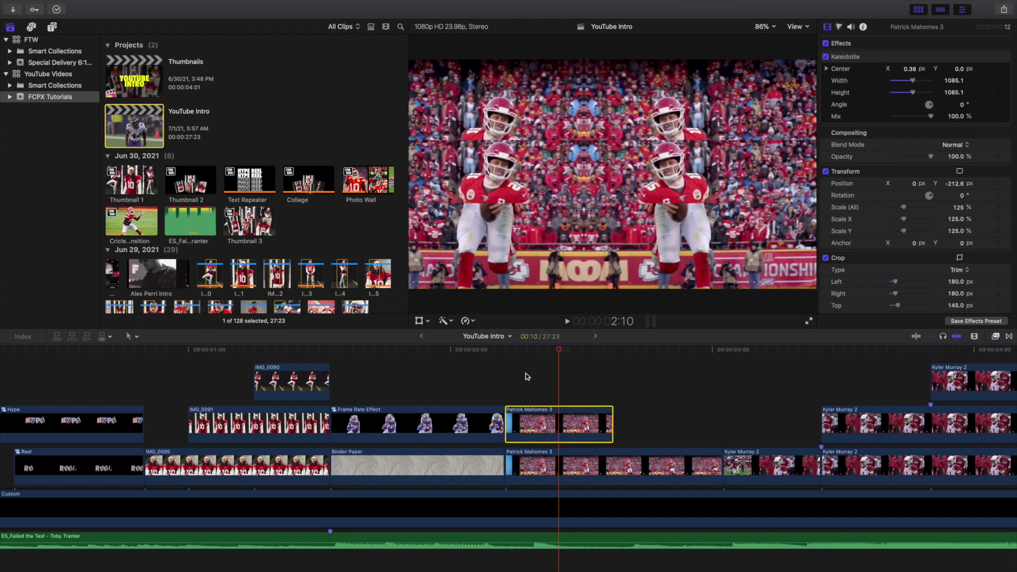
pyautogui.press('Right')
pyautogui.press('Right')
pyautogui.press('Right')
pyautogui.press('Right')
pyautogui.press('Right')
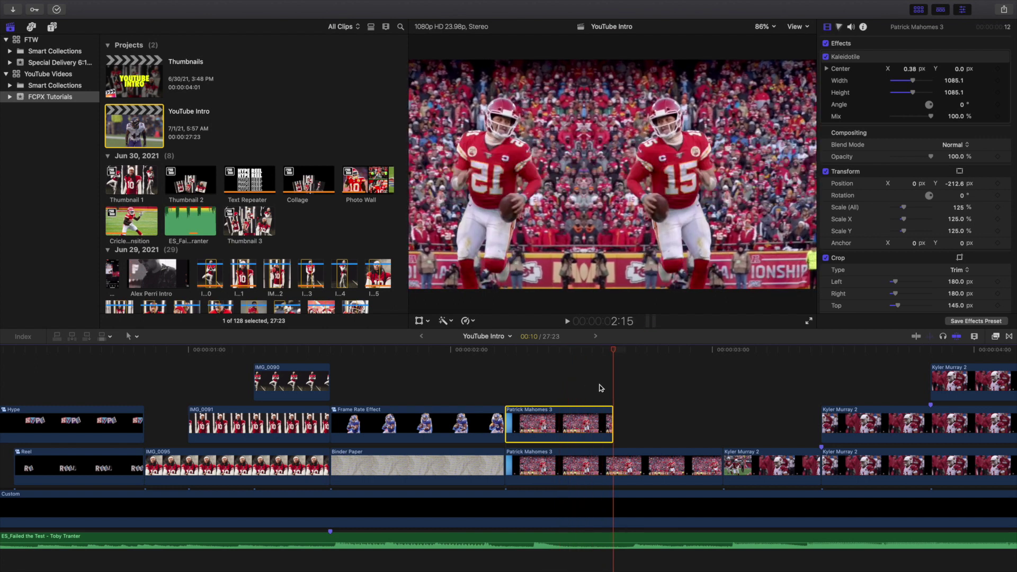
pyautogui.hscroll(5, 596, 385)
pyautogui.click(566, 398)
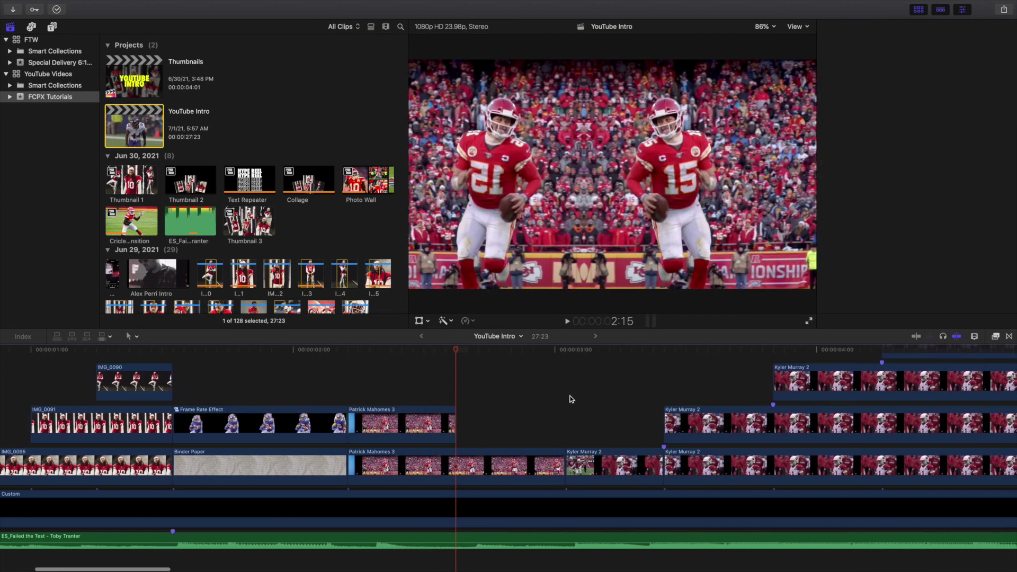
pyautogui.press('super+minus')
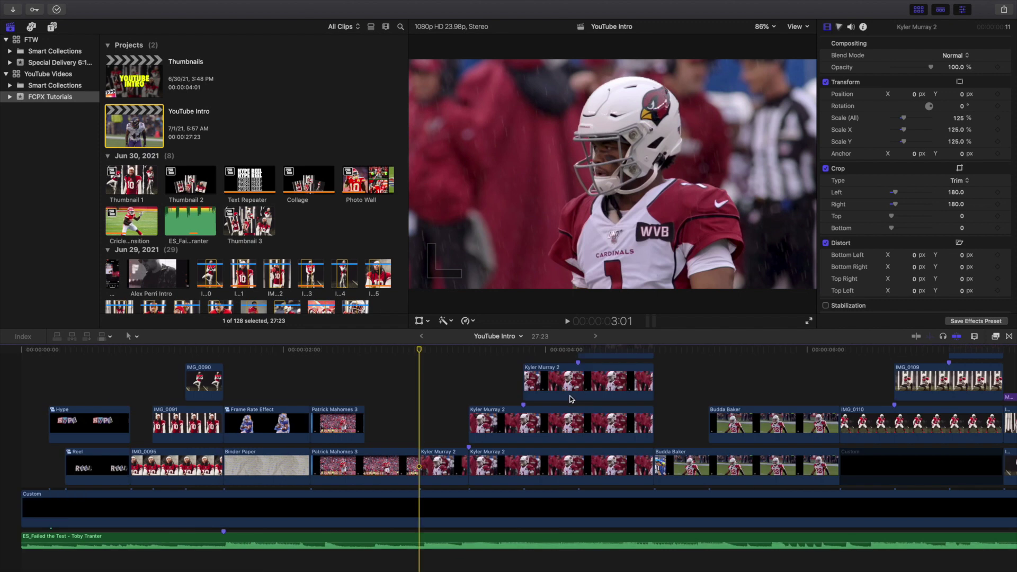
pyautogui.press('space')
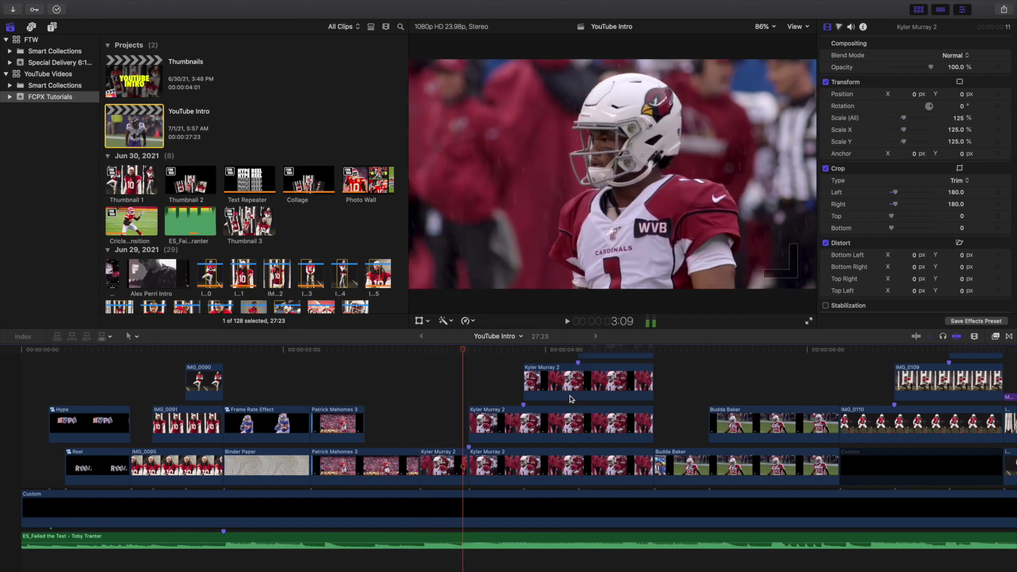
pyautogui.press('space')
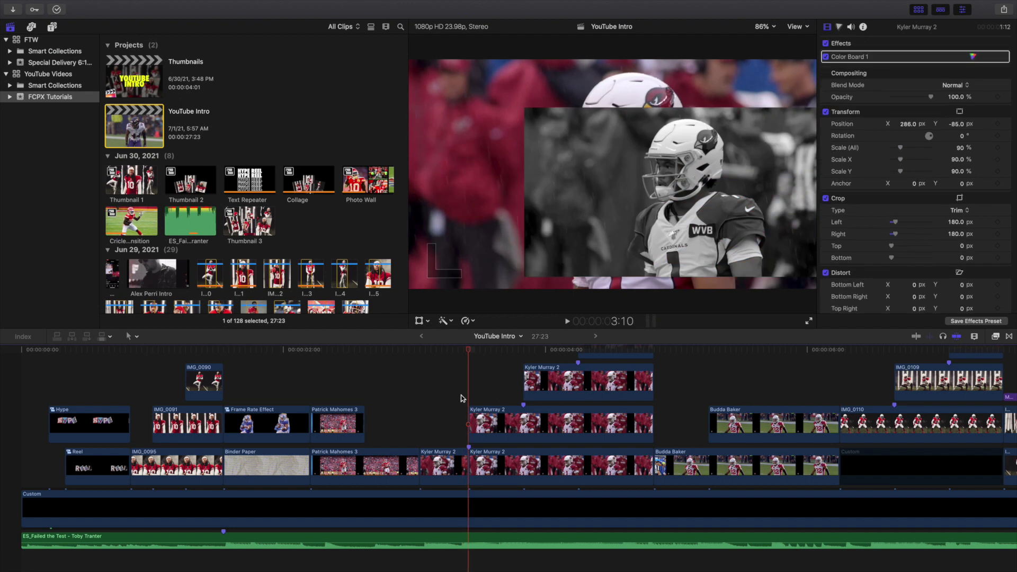
pyautogui.press('super+z')
pyautogui.scroll(1, 458, 399)
pyautogui.press('space')
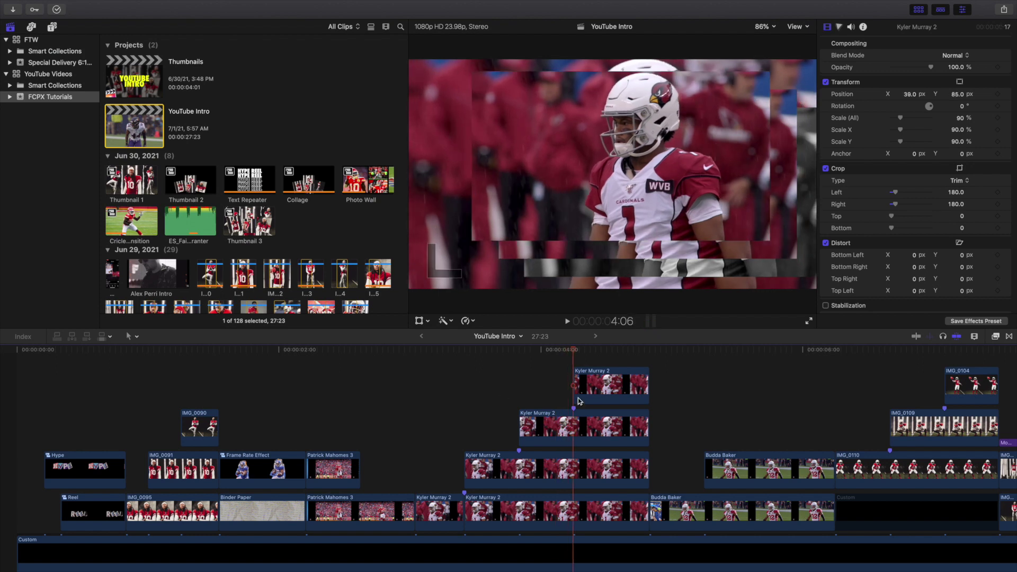
pyautogui.hscroll(5, 530, 381)
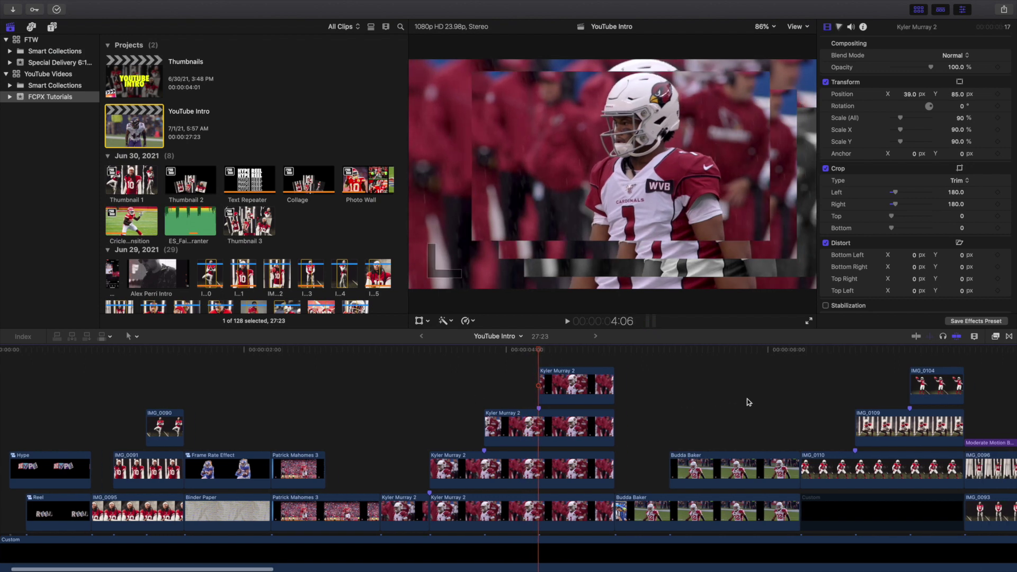
pyautogui.click(602, 356)
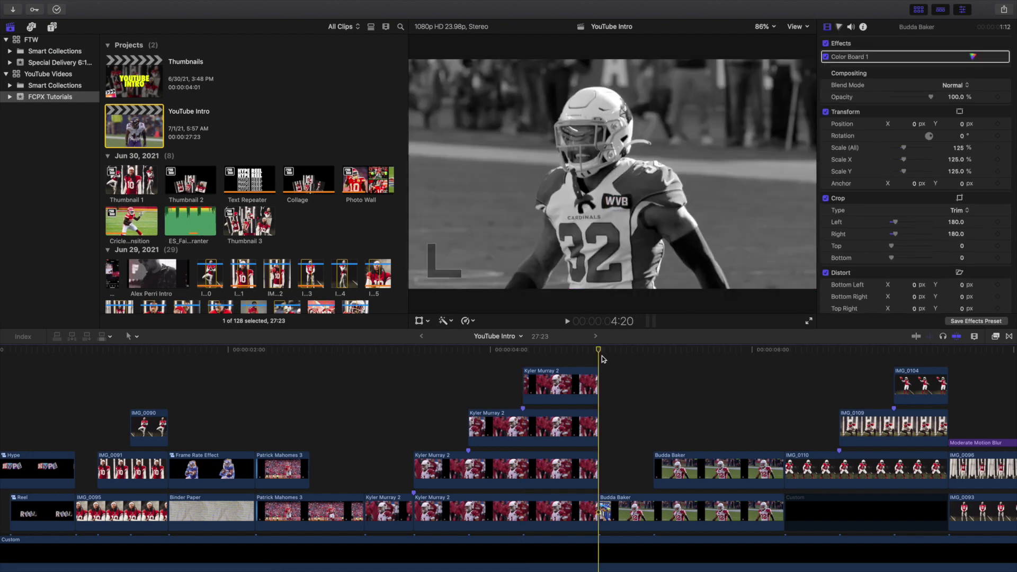
pyautogui.press('space')
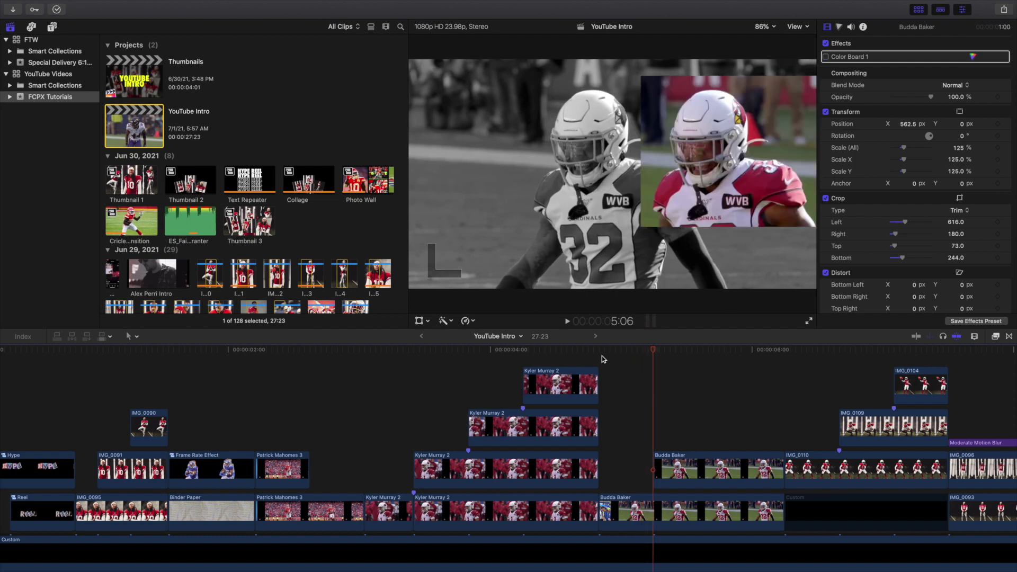
pyautogui.scroll(-3, 678, 393)
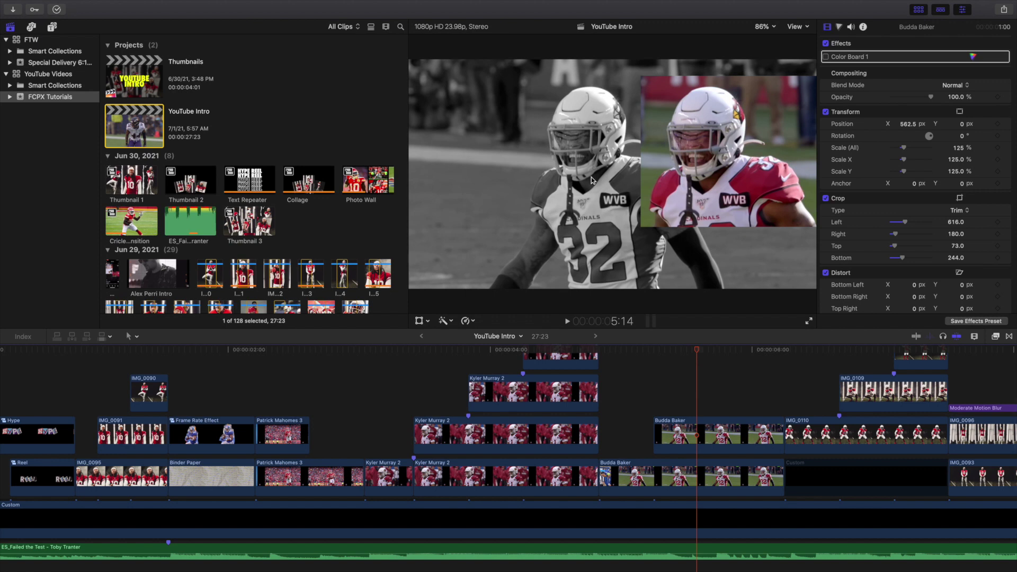
pyautogui.press('Right')
pyautogui.press('Right')
pyautogui.press('Right')
pyautogui.press('Right')
pyautogui.press('Right')
pyautogui.press('Right')
pyautogui.press('Right')
pyautogui.press('Right')
pyautogui.press('Right')
pyautogui.press('Right')
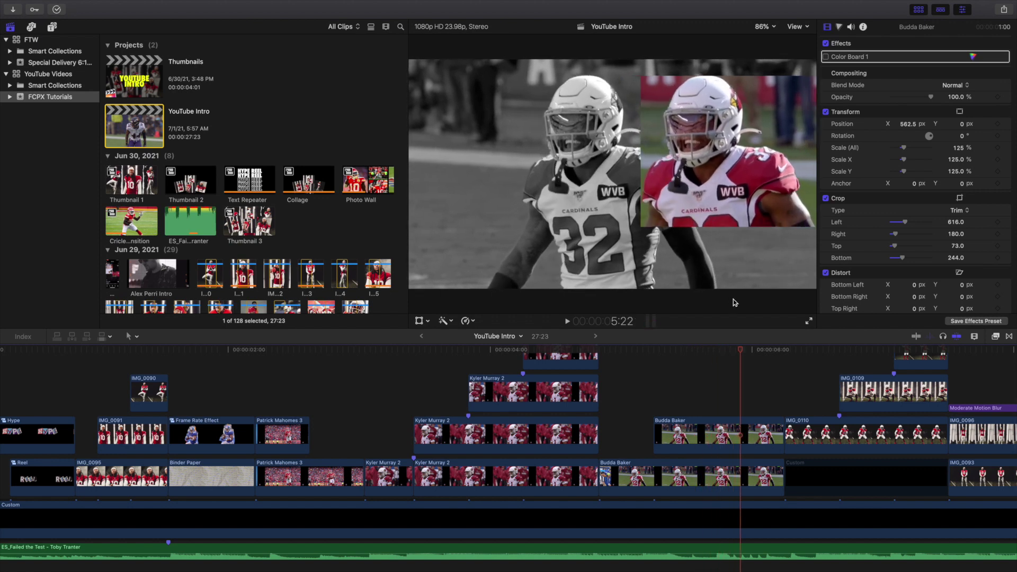
pyautogui.hscroll(5, 737, 407)
pyautogui.scroll(1, 736, 407)
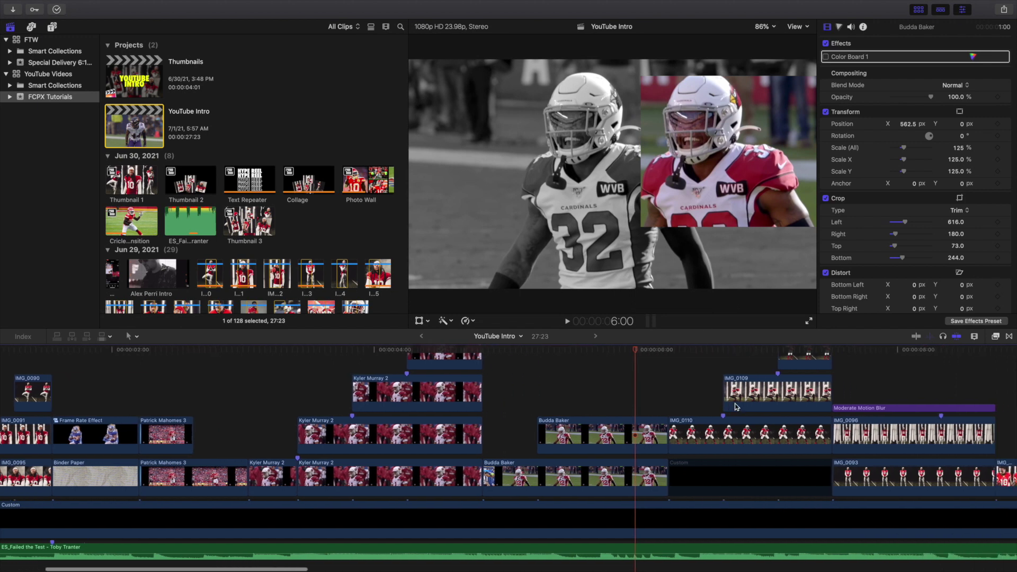
pyautogui.click(640, 391)
pyautogui.press('Right')
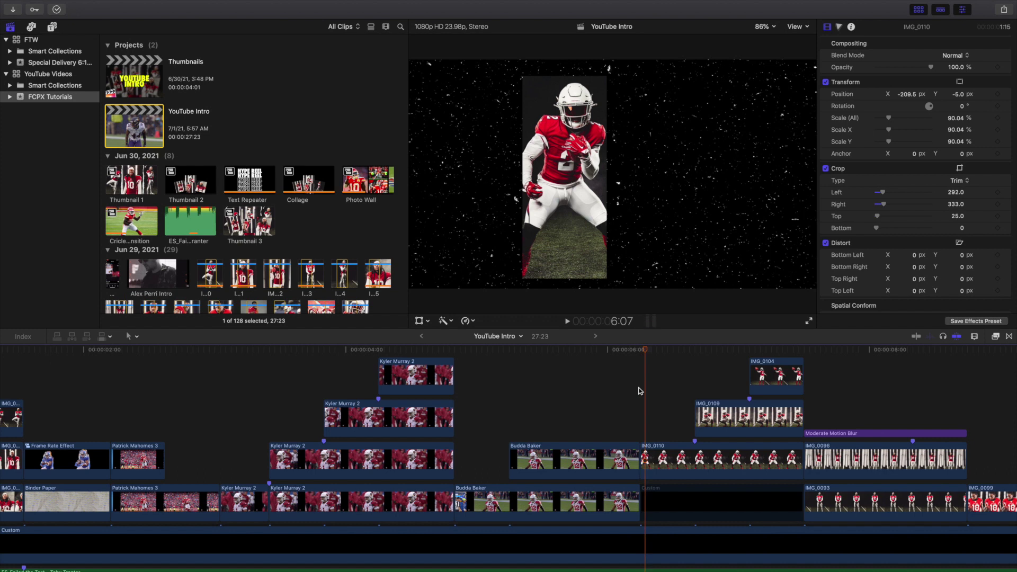
pyautogui.press('Left')
pyautogui.press('space')
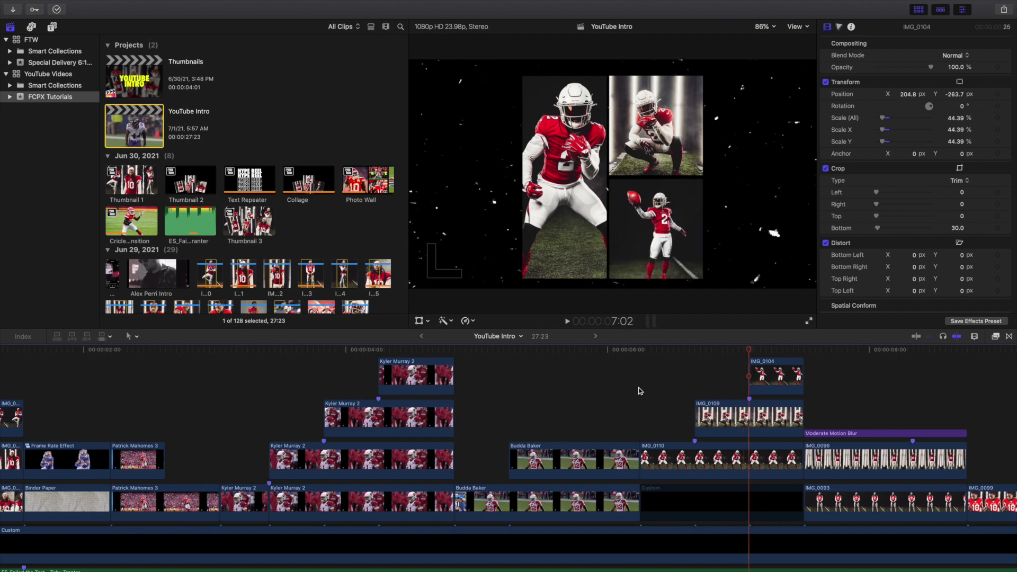
pyautogui.hscroll(3, 900, 417)
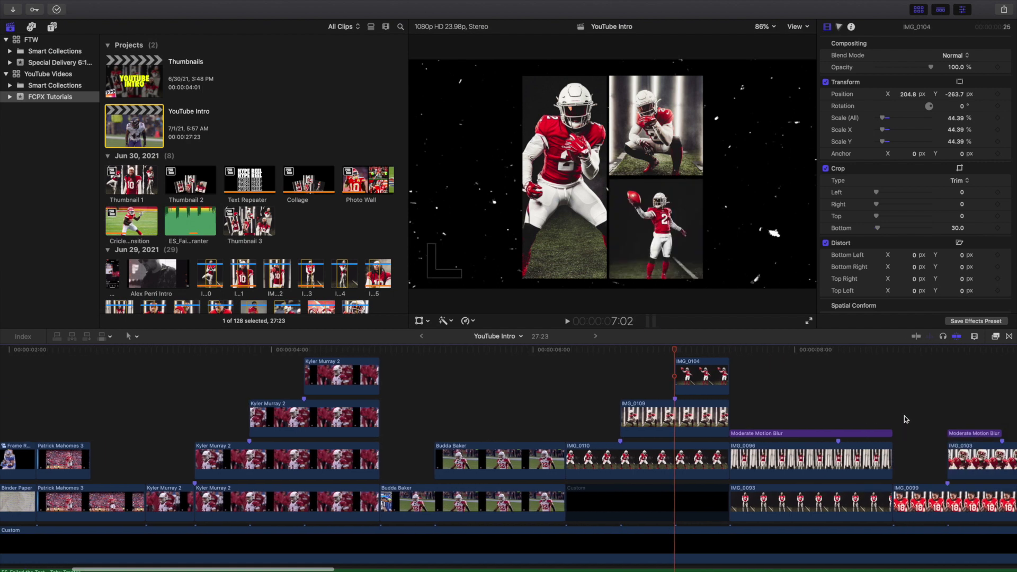
pyautogui.hscroll(2, 797, 396)
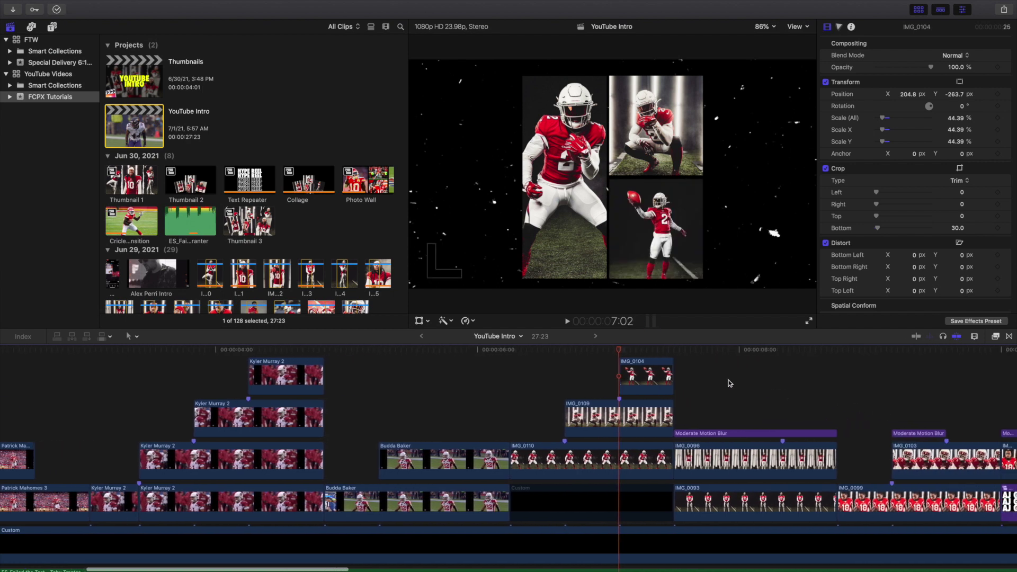
pyautogui.click(675, 355)
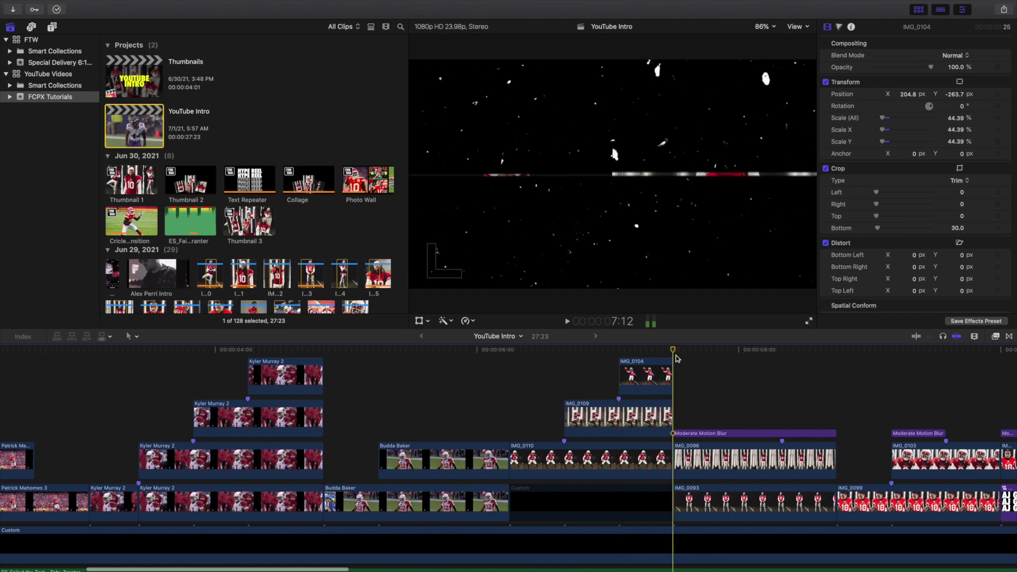
# Play the motion-blurred clips and repeating player-name title, parking at the Collage clip's start (11:19)
pyautogui.press('space')
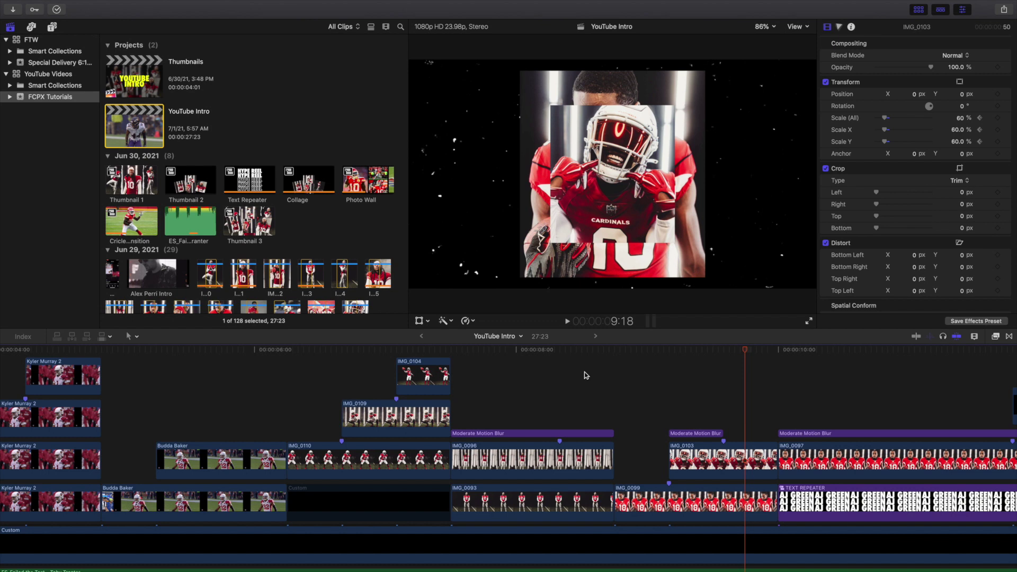
pyautogui.hscroll(5, 682, 379)
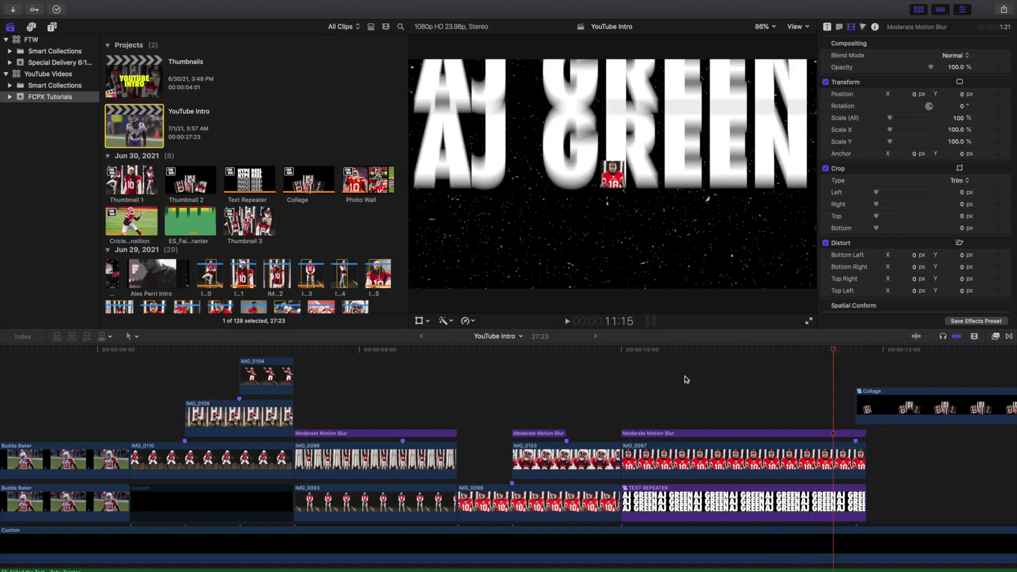
pyautogui.hscroll(5, 699, 381)
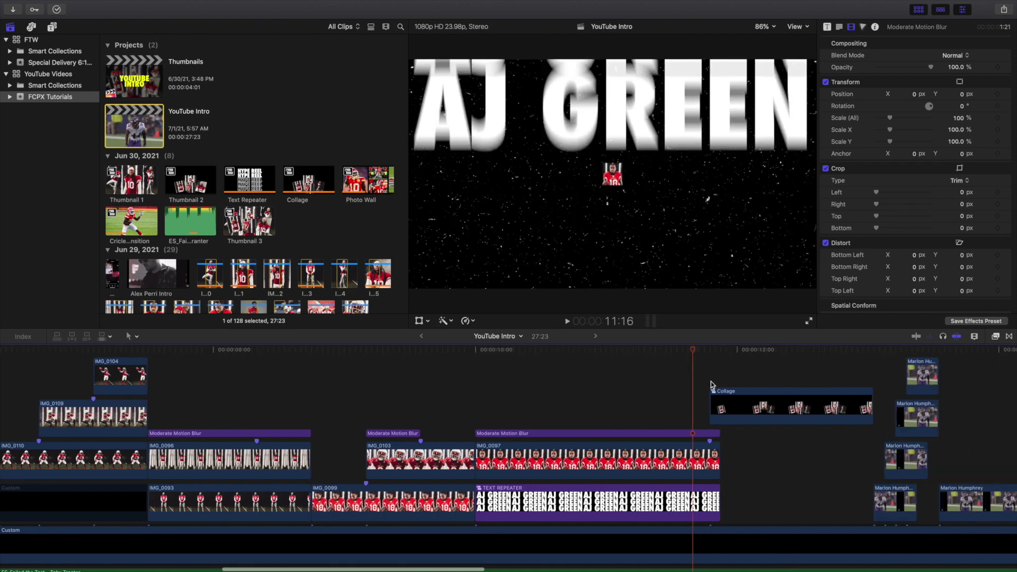
pyautogui.click(712, 385)
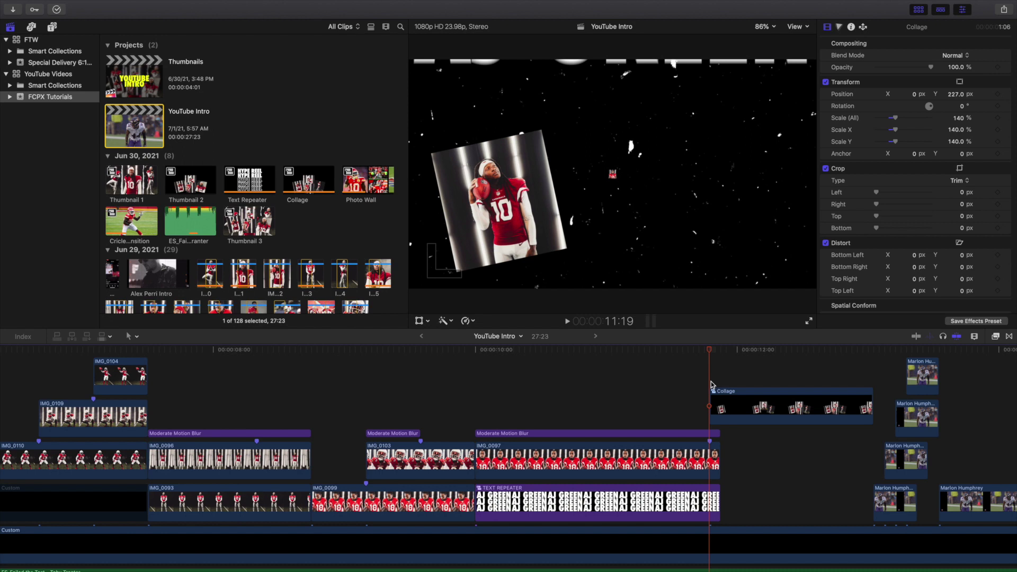
# Step through the Collage clip as four tilted photos pop in, then park at the stacked clips (13:01)
pyautogui.hscroll(3, 590, 383)
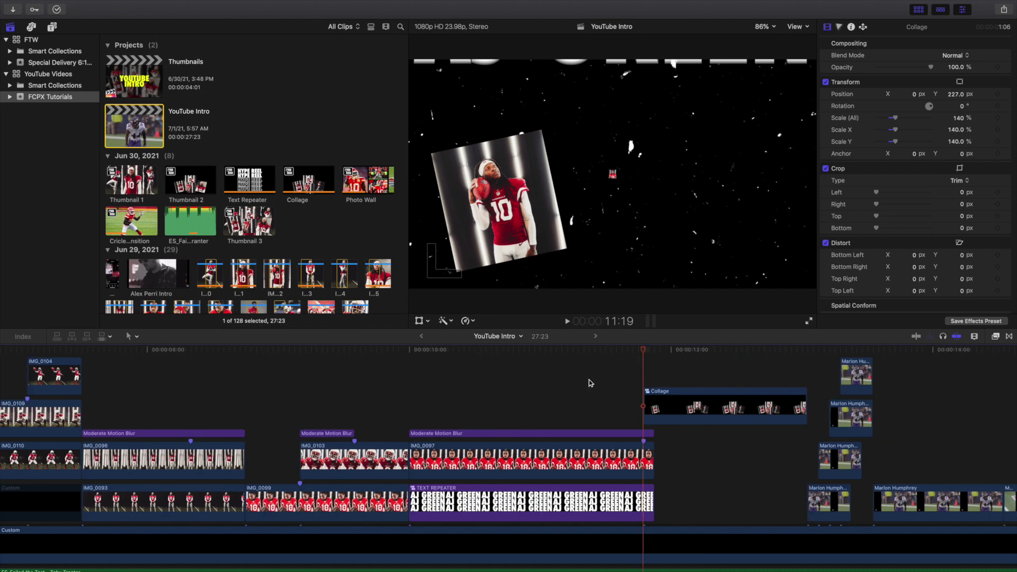
pyautogui.press('Right')
pyautogui.press('Right')
pyautogui.press('Right')
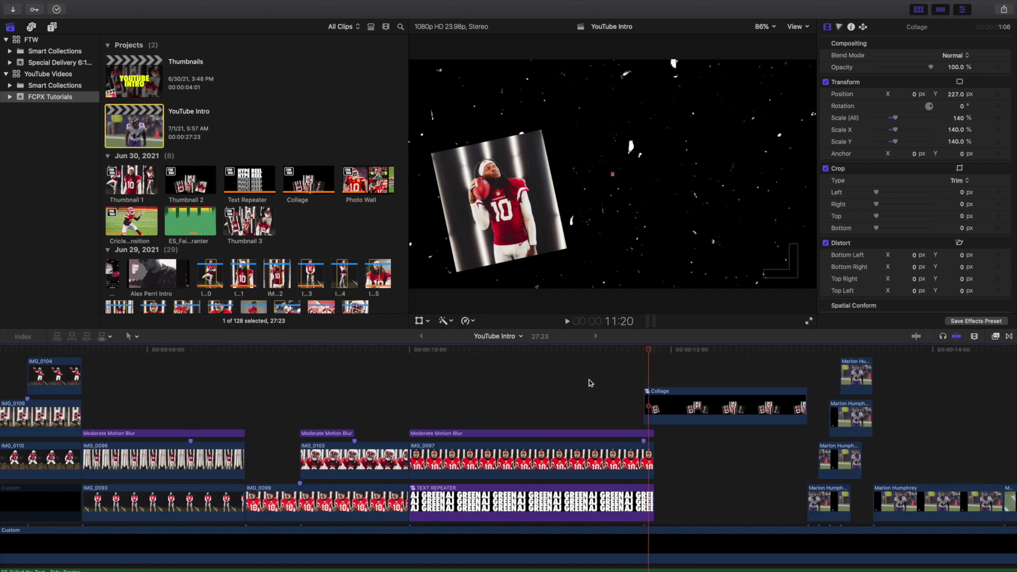
pyautogui.press('Right')
pyautogui.press('Right')
pyautogui.press('Right')
pyautogui.press('Right')
pyautogui.press('Right')
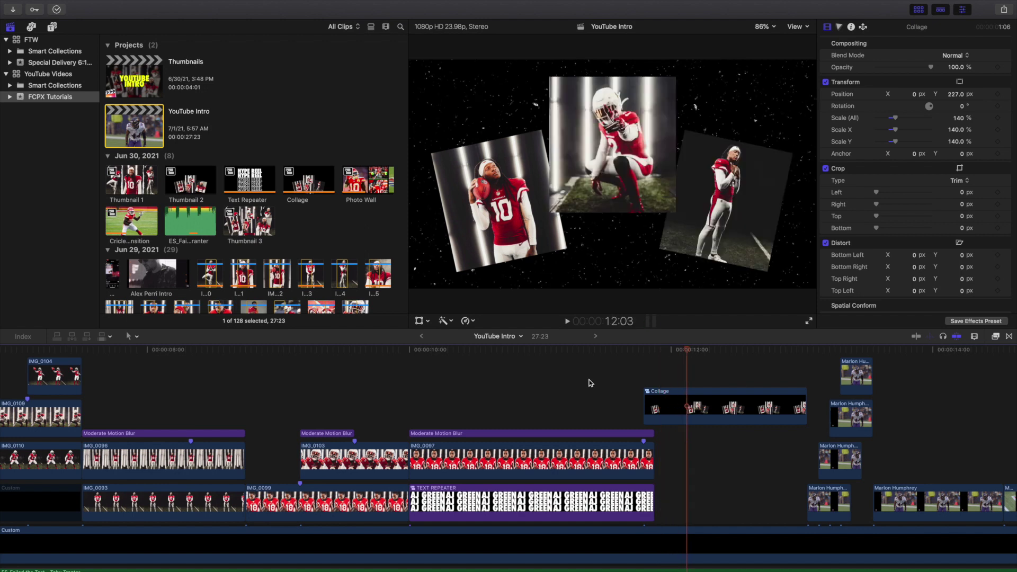
pyautogui.press('Right')
pyautogui.press('Right')
pyautogui.press('Right')
pyautogui.press('Right')
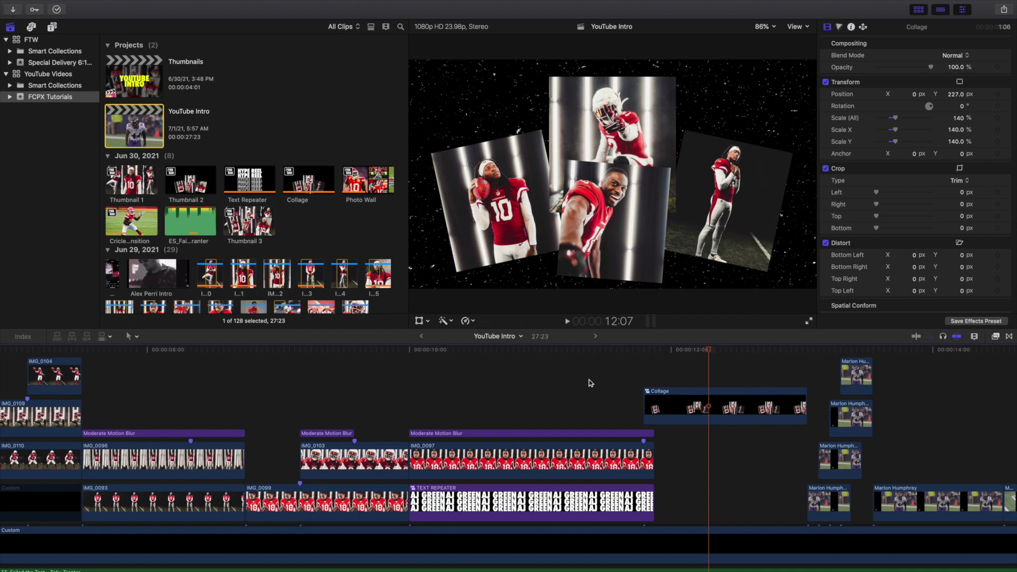
pyautogui.press('Right')
pyautogui.press('Right')
pyautogui.press('Right')
pyautogui.press('Right')
pyautogui.press('Right')
pyautogui.press('Right')
pyautogui.press('Right')
pyautogui.press('Right')
pyautogui.press('Right')
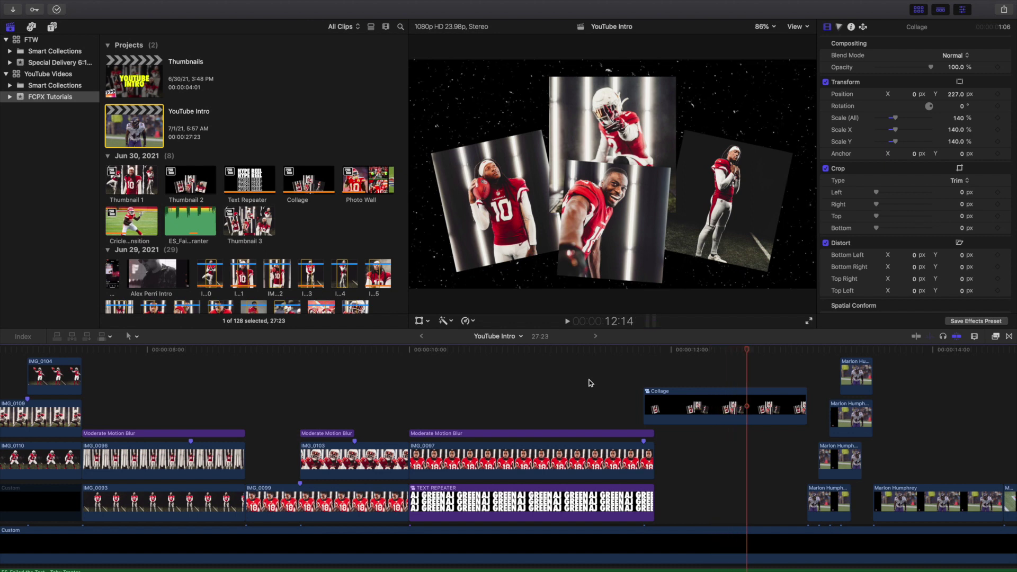
pyautogui.press('Right')
pyautogui.press('Right')
pyautogui.press('Right')
pyautogui.press('Right')
pyautogui.press('Right')
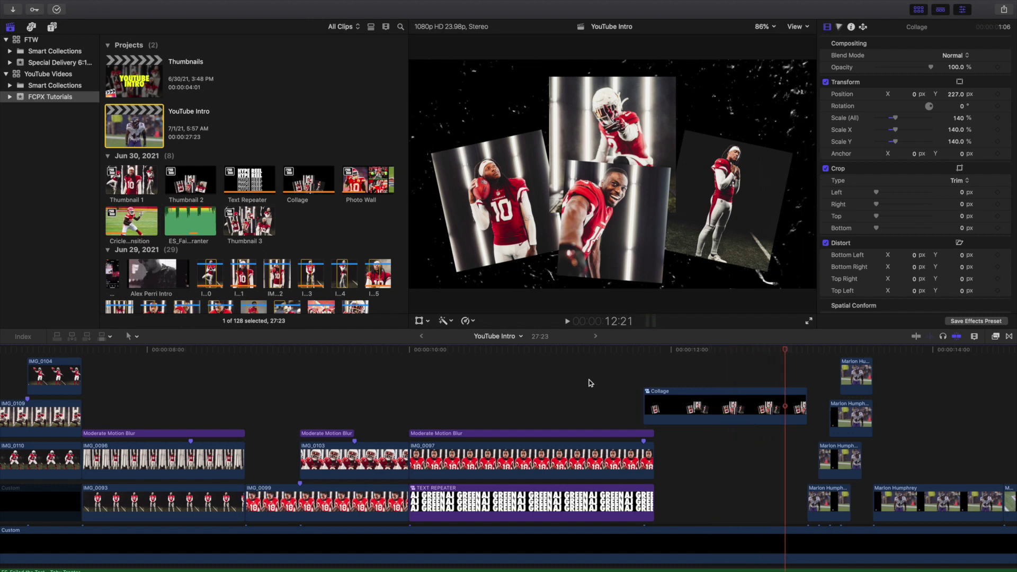
pyautogui.hscroll(5, 710, 434)
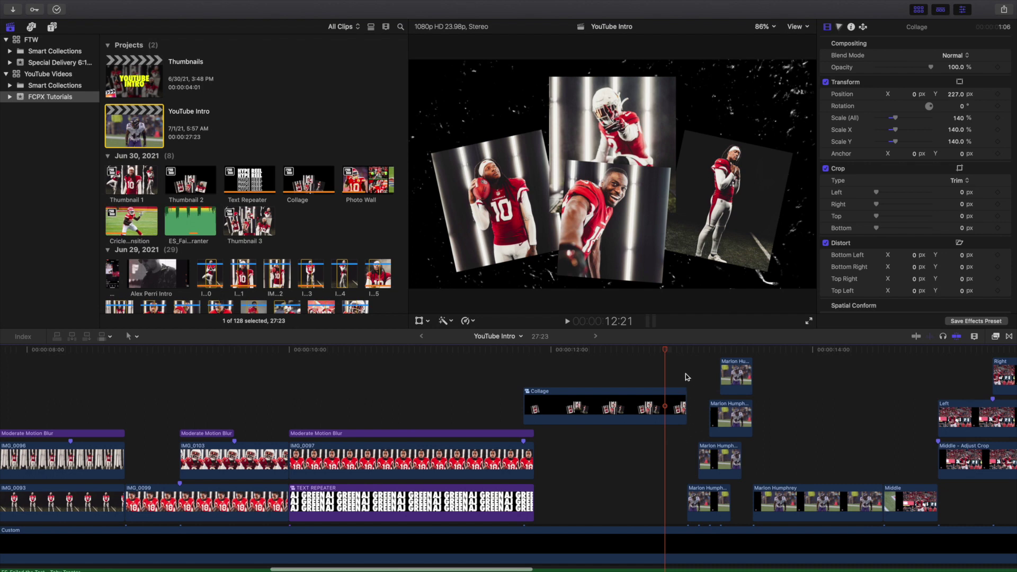
pyautogui.click(685, 373)
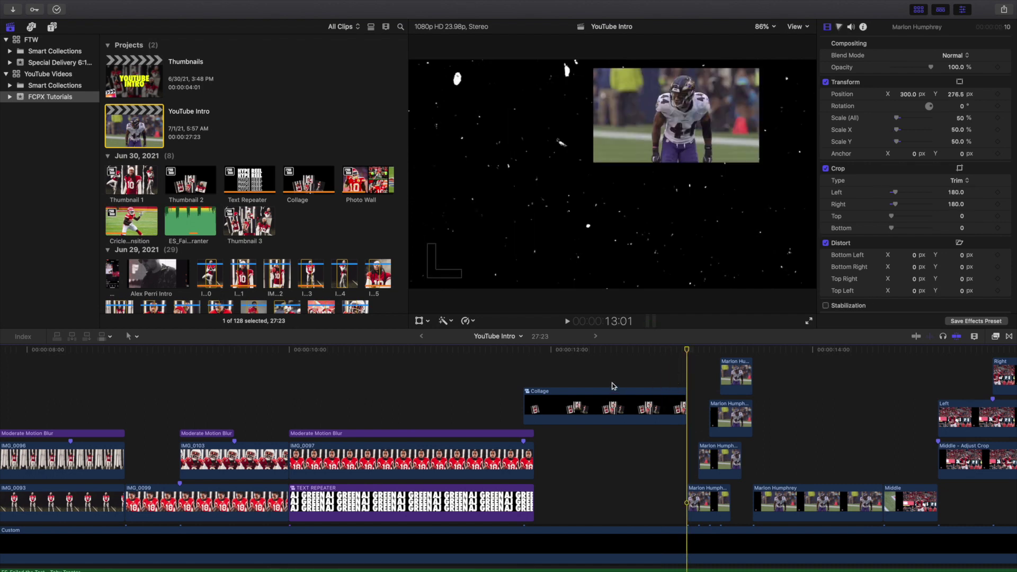
# Step from 13:01 to 13:13 as half-size copies stack up into the full-frame 125% shot
pyautogui.press('Right')
pyautogui.press('Right')
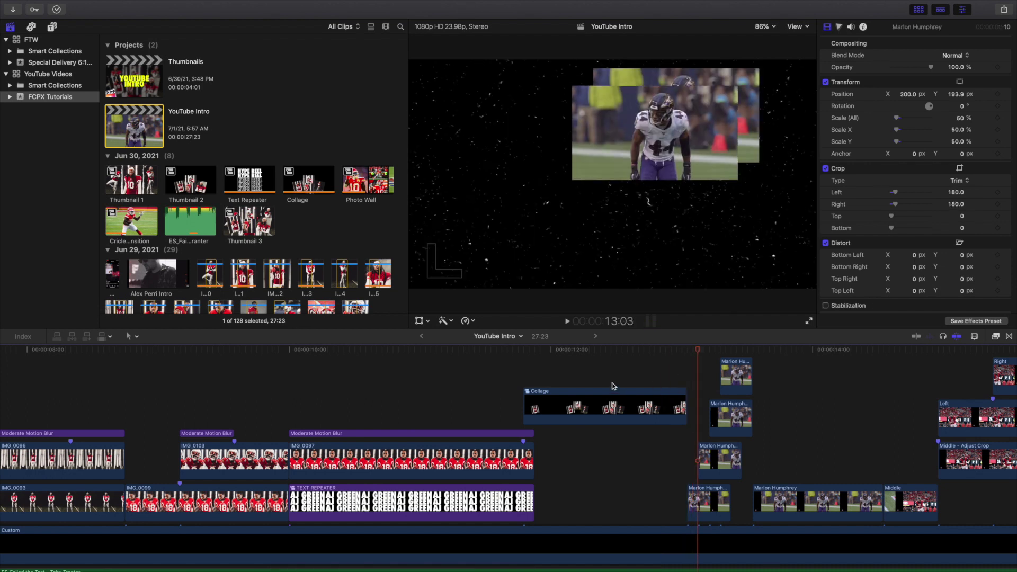
pyautogui.press('Right')
pyautogui.press('Right')
pyautogui.press('Right')
pyautogui.press('Right')
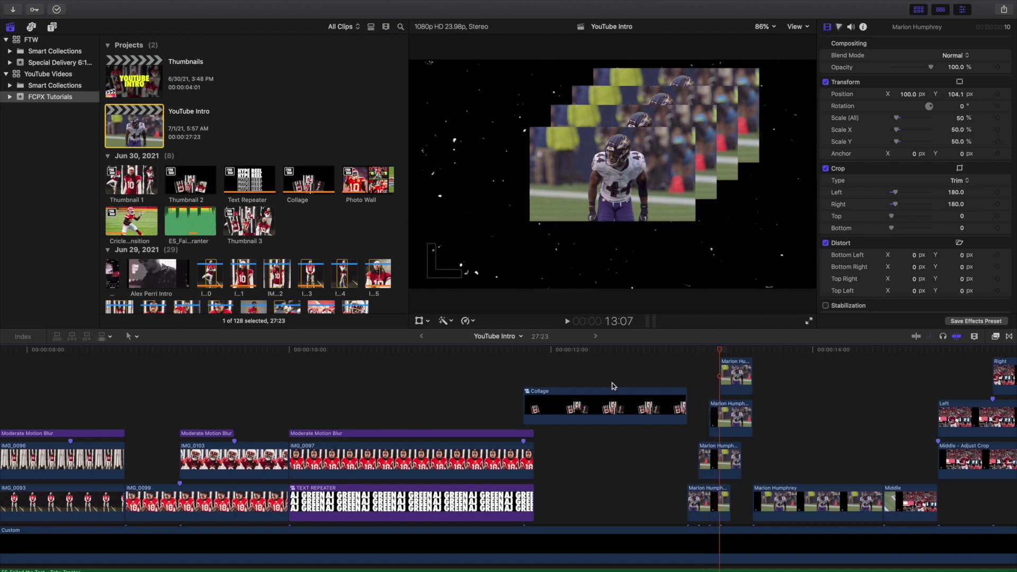
pyautogui.press('Right')
pyautogui.press('Right')
pyautogui.press('Right')
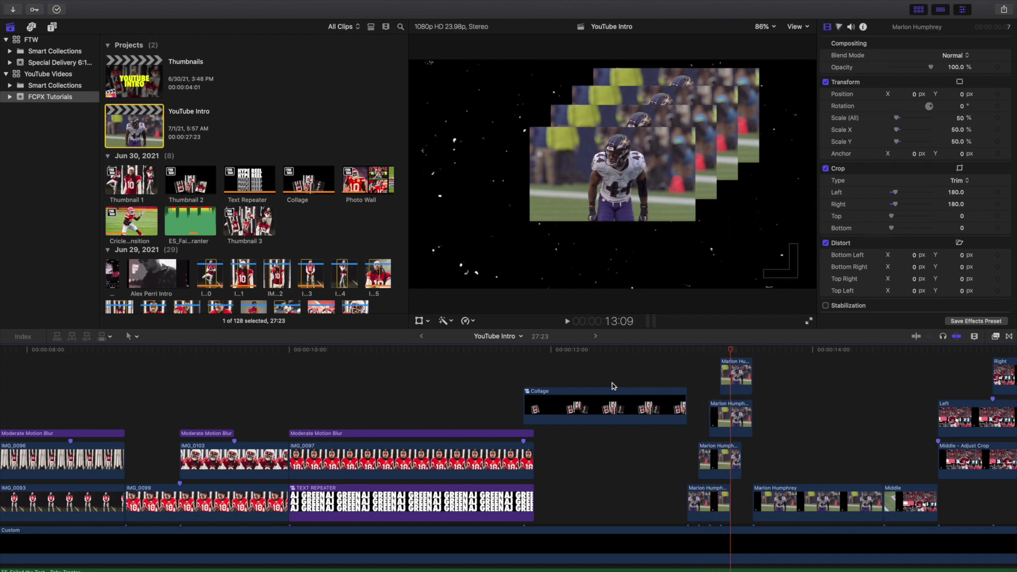
pyautogui.press('Right')
pyautogui.press('Right')
pyautogui.press('Right')
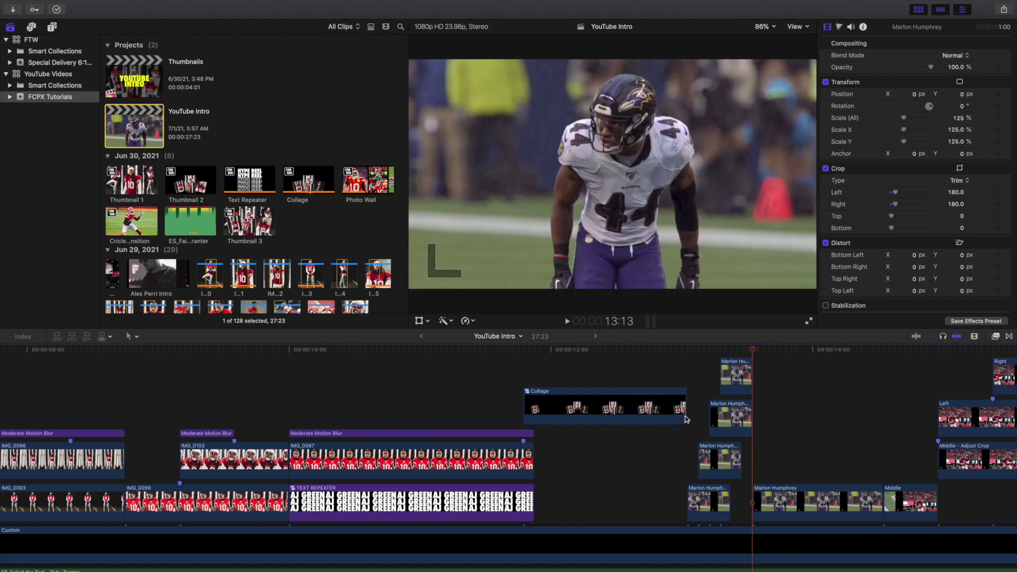
pyautogui.hscroll(5, 762, 428)
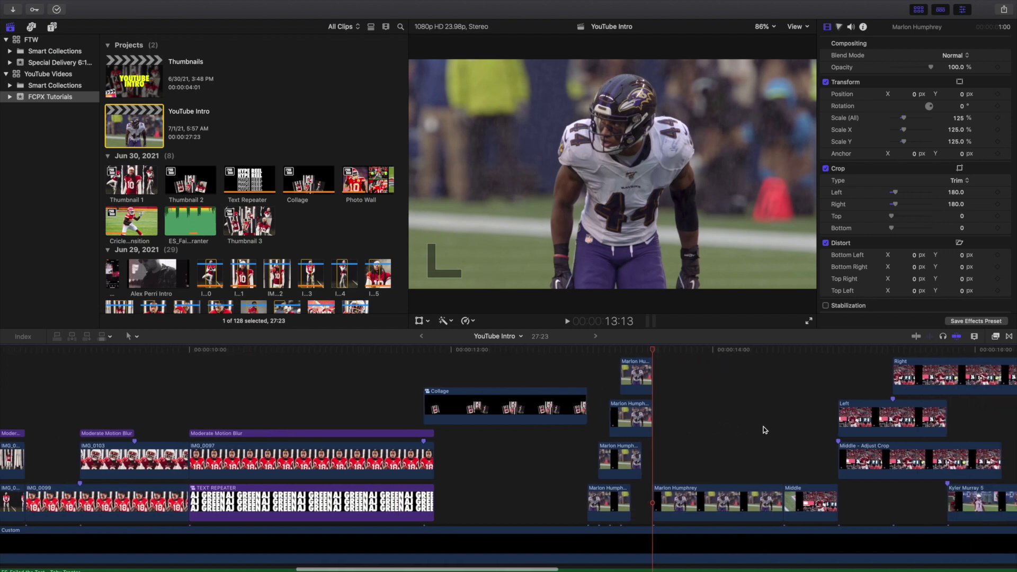
pyautogui.hscroll(4, 716, 428)
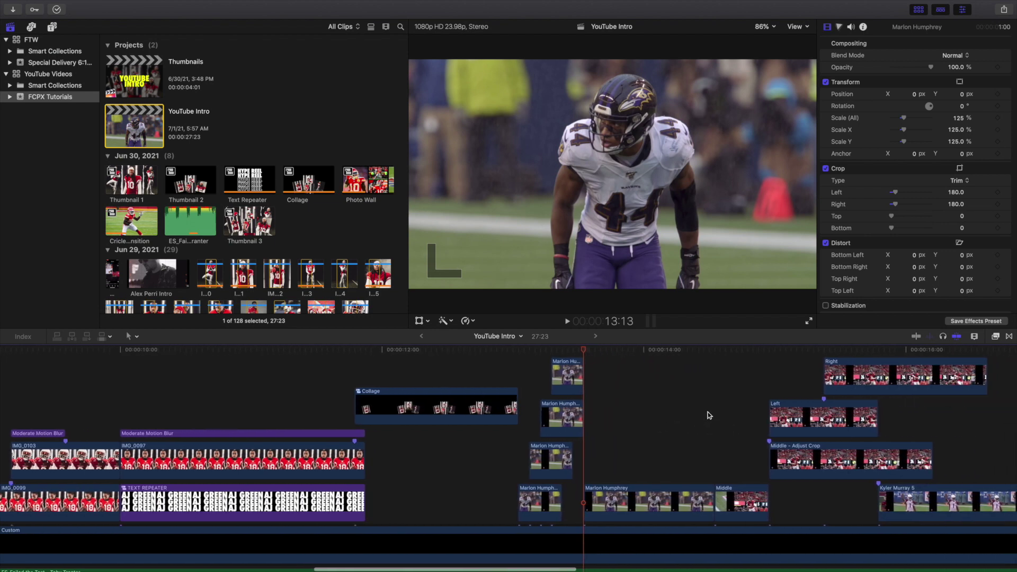
pyautogui.hscroll(-1, 717, 410)
pyautogui.hscroll(3, 718, 406)
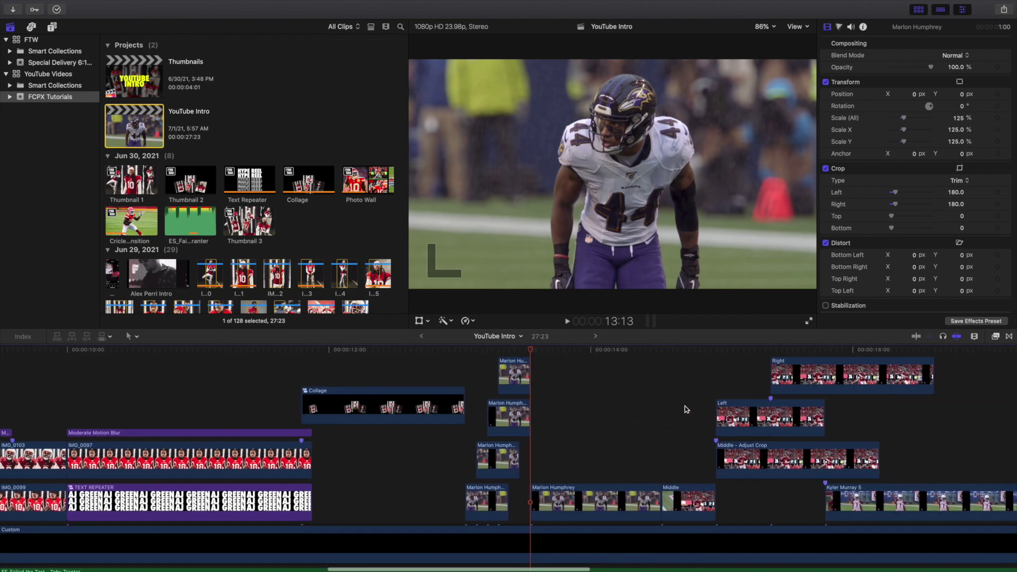
pyautogui.press('Down')
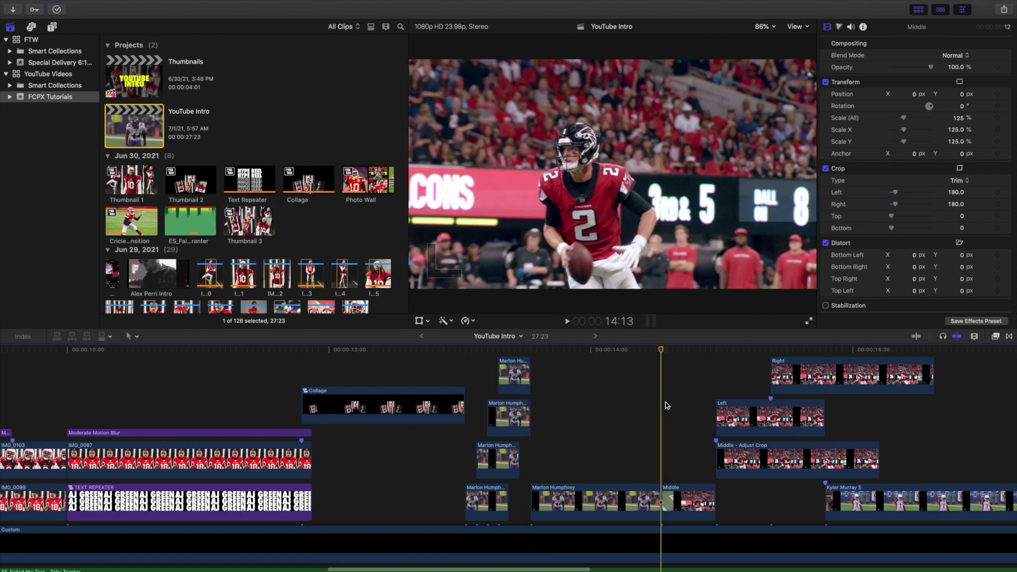
pyautogui.press('space')
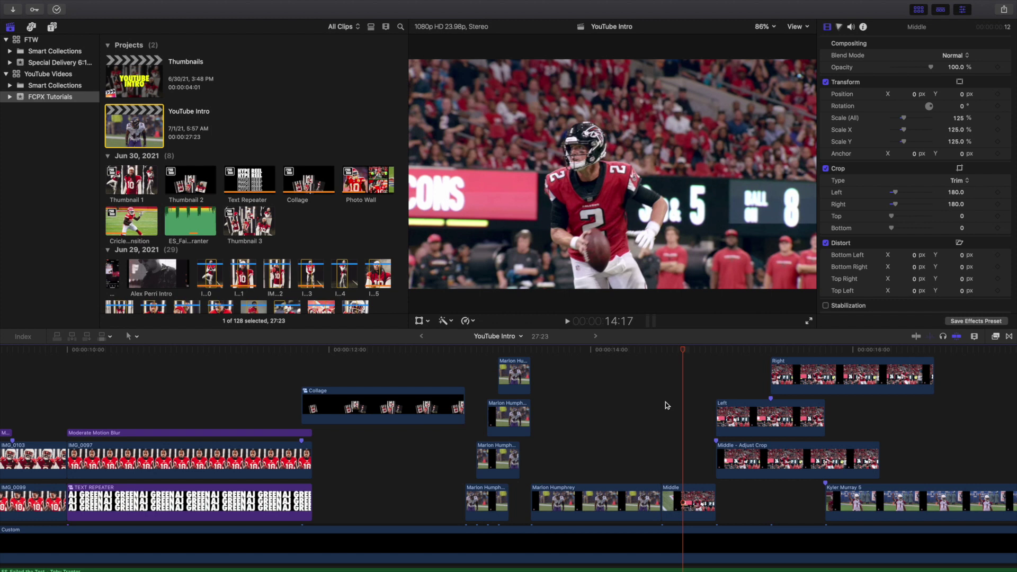
pyautogui.press('Up')
pyautogui.press('Right')
pyautogui.press('Right')
pyautogui.press('Right')
pyautogui.press('Right')
pyautogui.press('Right')
pyautogui.press('Right')
pyautogui.press('Right')
pyautogui.press('Right')
pyautogui.press('Right')
pyautogui.press('Right')
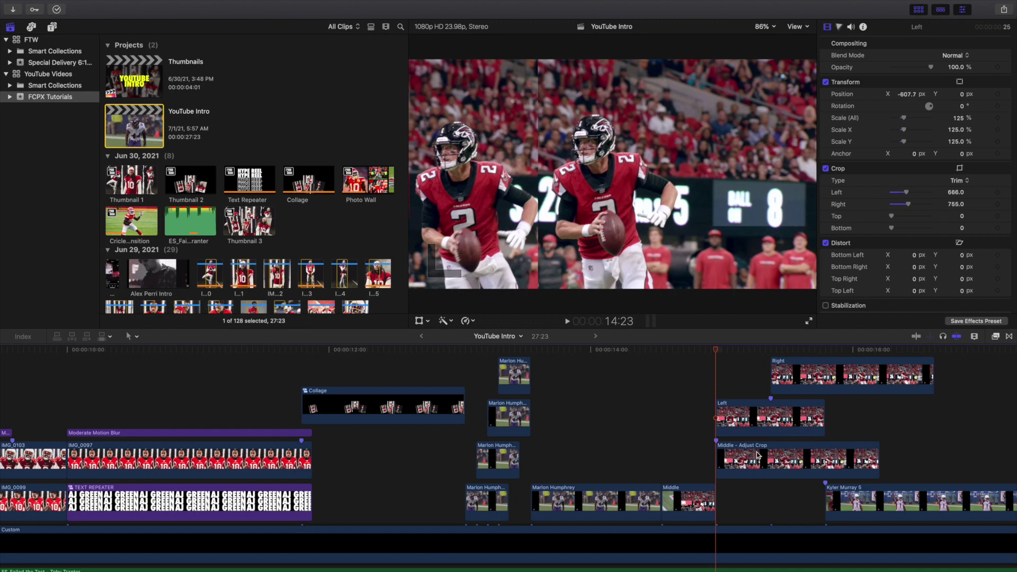
pyautogui.scroll(-1, 729, 436)
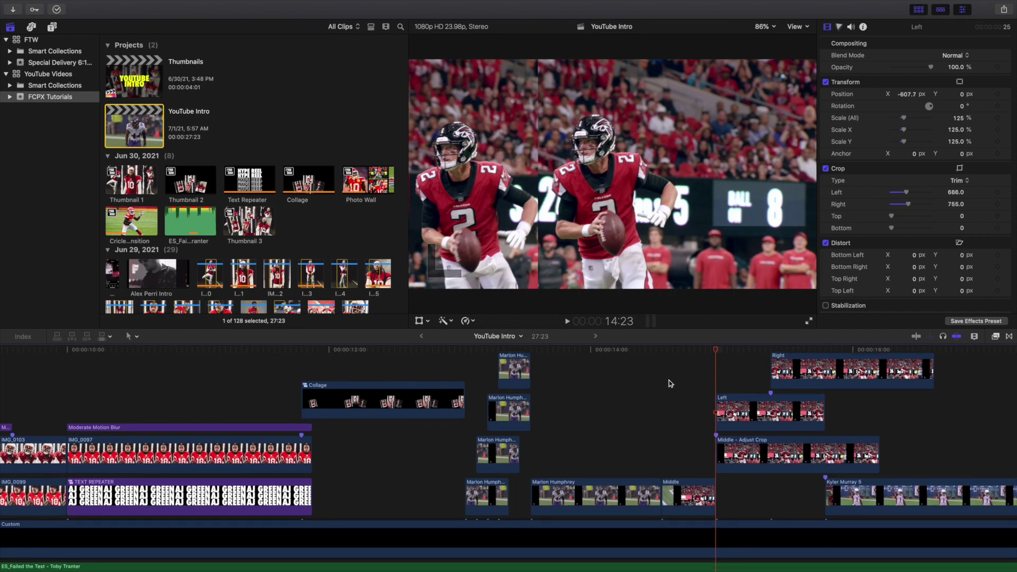
pyautogui.scroll(1, 686, 386)
pyautogui.hscroll(1, 685, 385)
pyautogui.scroll(1, 685, 383)
pyautogui.hscroll(1, 685, 382)
pyautogui.press('Left')
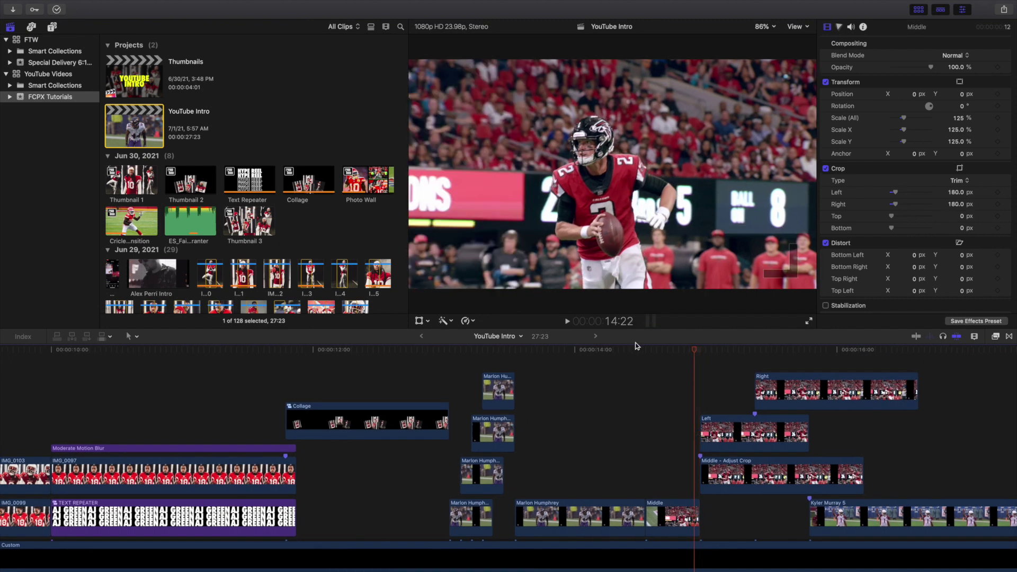
pyautogui.press('Right')
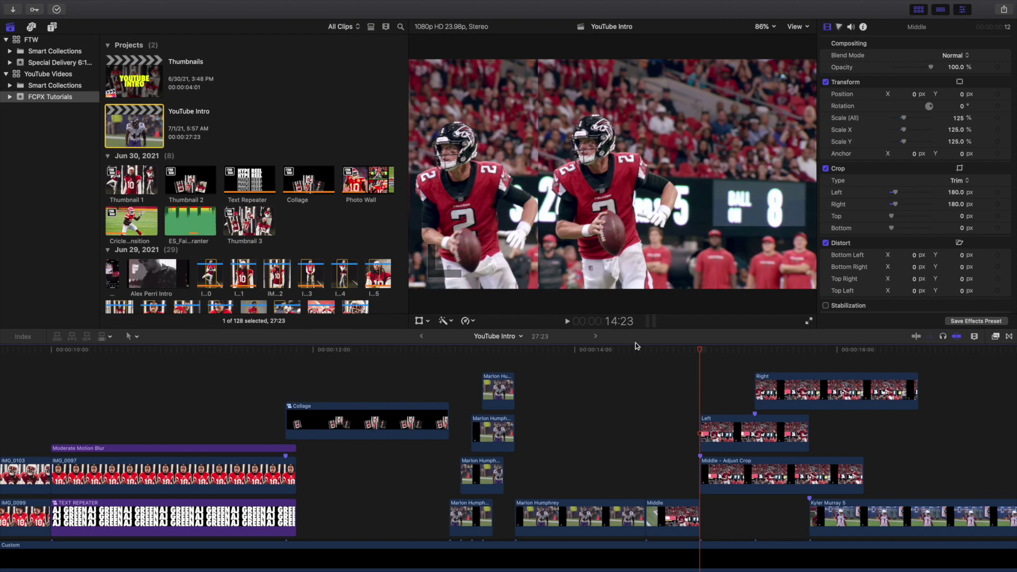
pyautogui.press('Right')
pyautogui.press('Right')
pyautogui.press('Right')
pyautogui.press('Right')
pyautogui.press('Right')
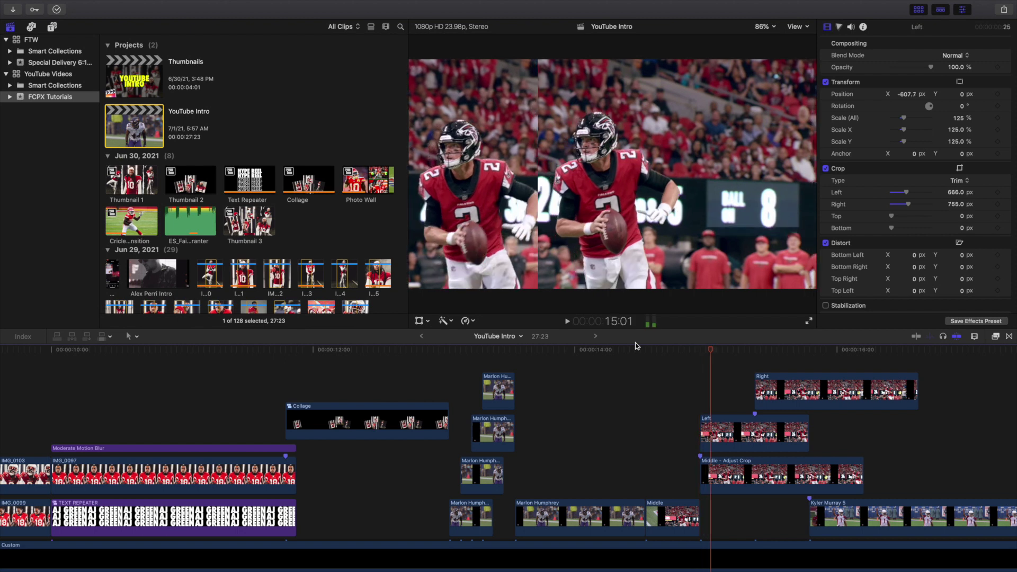
pyautogui.press('Right')
pyautogui.press('Right')
pyautogui.press('Right')
pyautogui.press('Right')
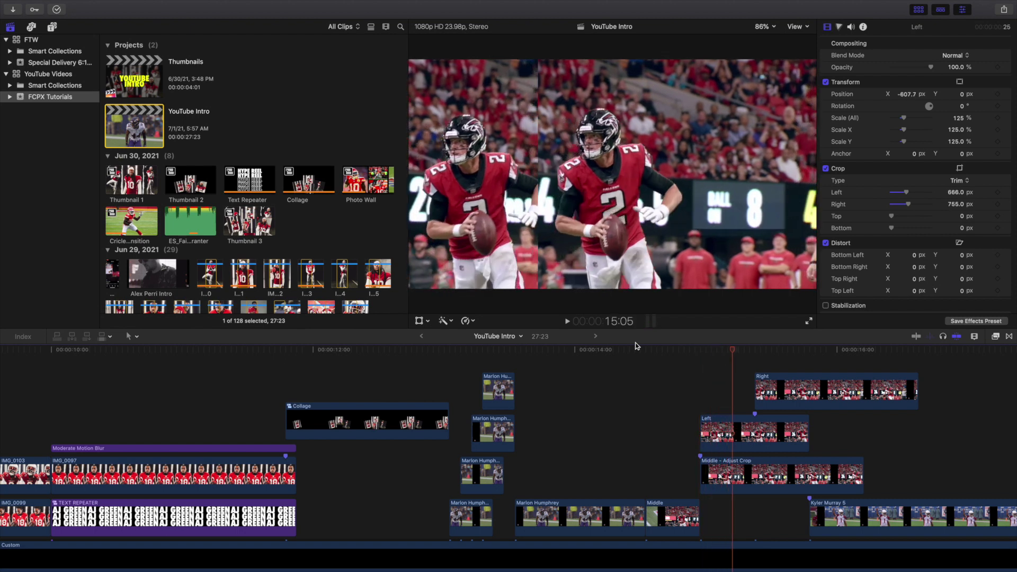
pyautogui.press('Right')
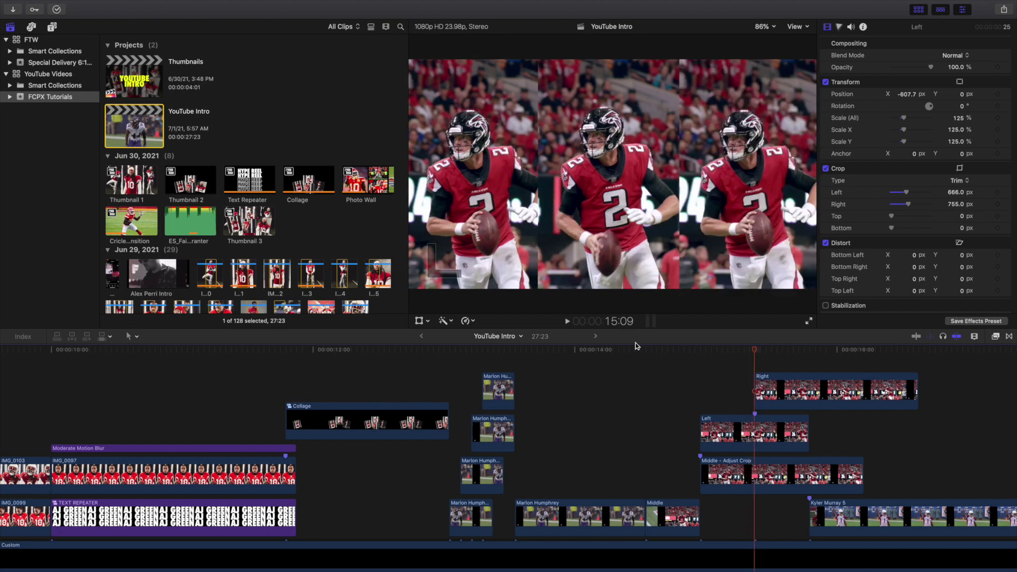
pyautogui.press('Right')
pyautogui.press('Right')
pyautogui.press('Right')
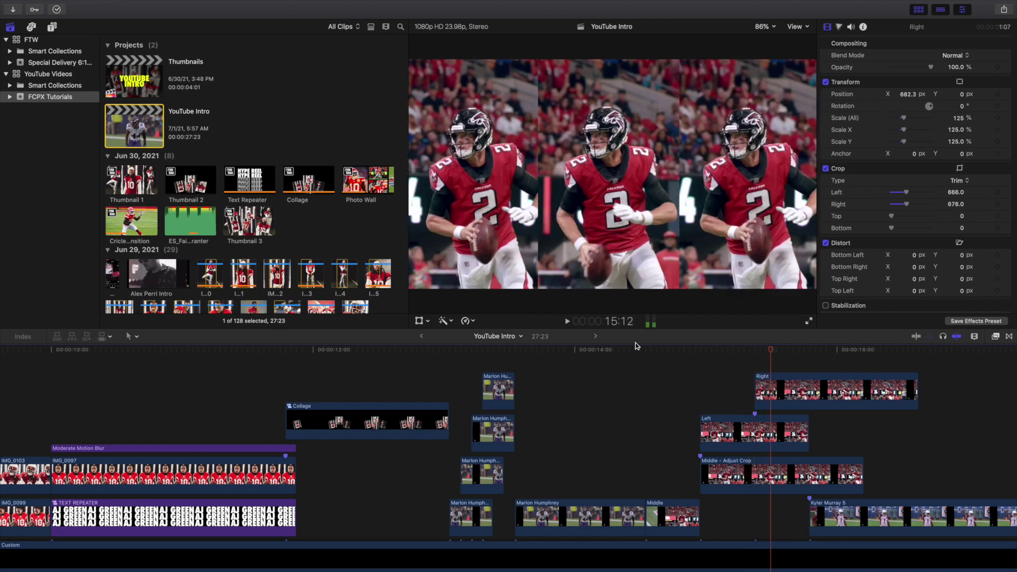
pyautogui.press('Right')
pyautogui.press('Right')
pyautogui.press('Right')
pyautogui.press('Right')
pyautogui.press('Right')
pyautogui.press('Right')
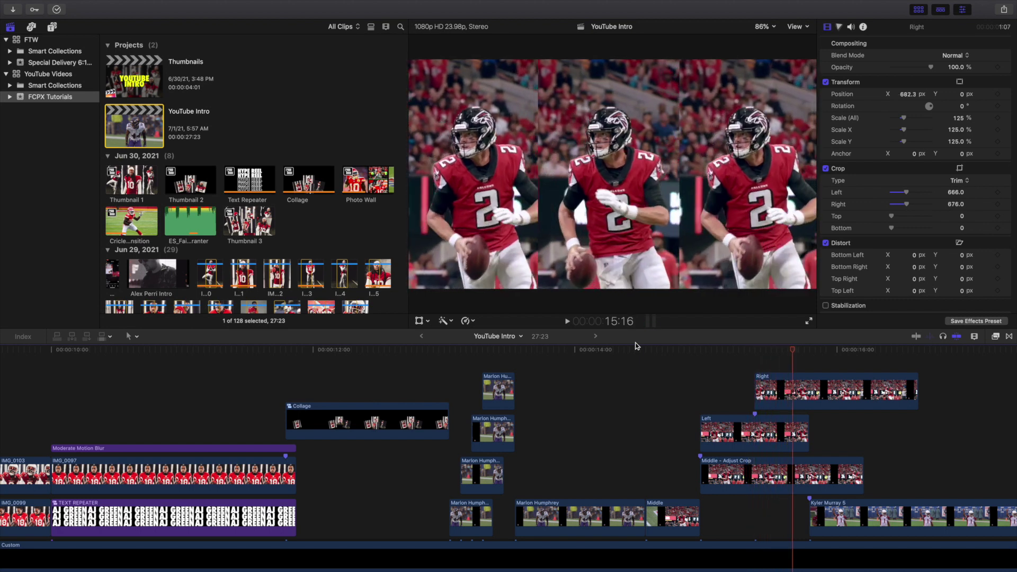
pyautogui.press('Right')
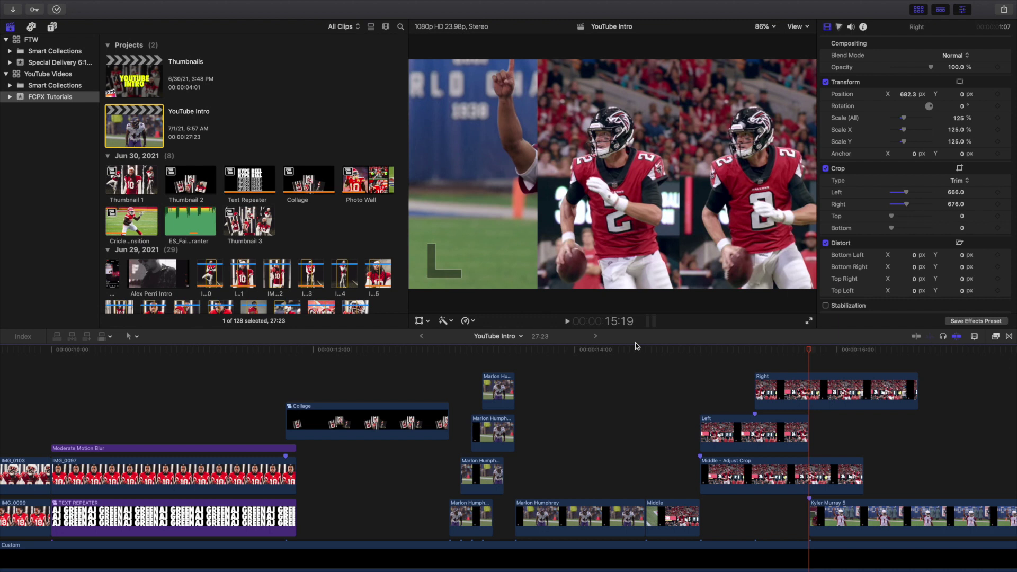
pyautogui.press('Right')
pyautogui.press('Right')
pyautogui.press('Right')
pyautogui.press('Right')
pyautogui.press('Right')
pyautogui.press('Right')
pyautogui.press('Right')
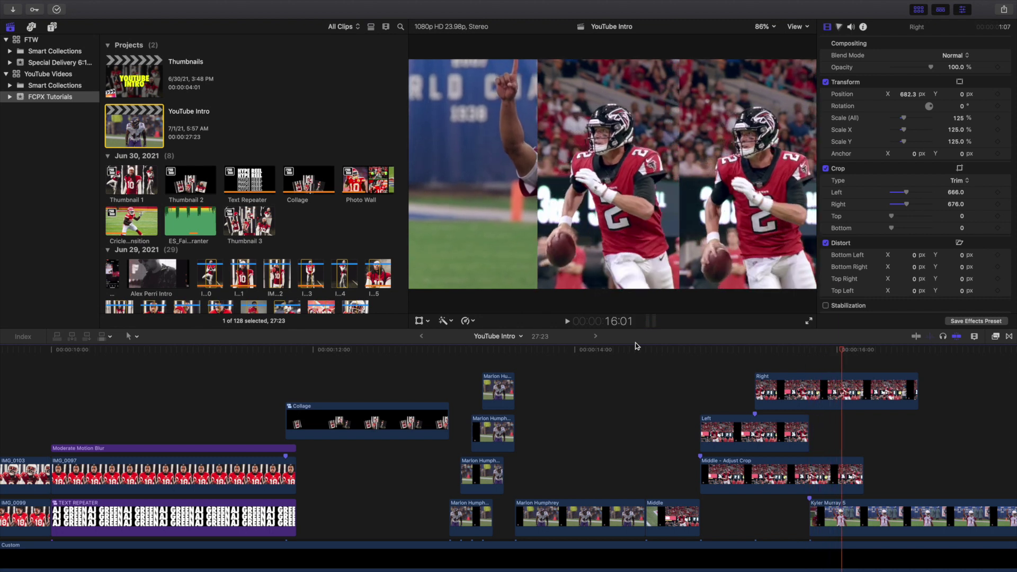
pyautogui.press('Right')
pyautogui.press('Right')
pyautogui.press('Right')
pyautogui.press('Right')
pyautogui.press('Right')
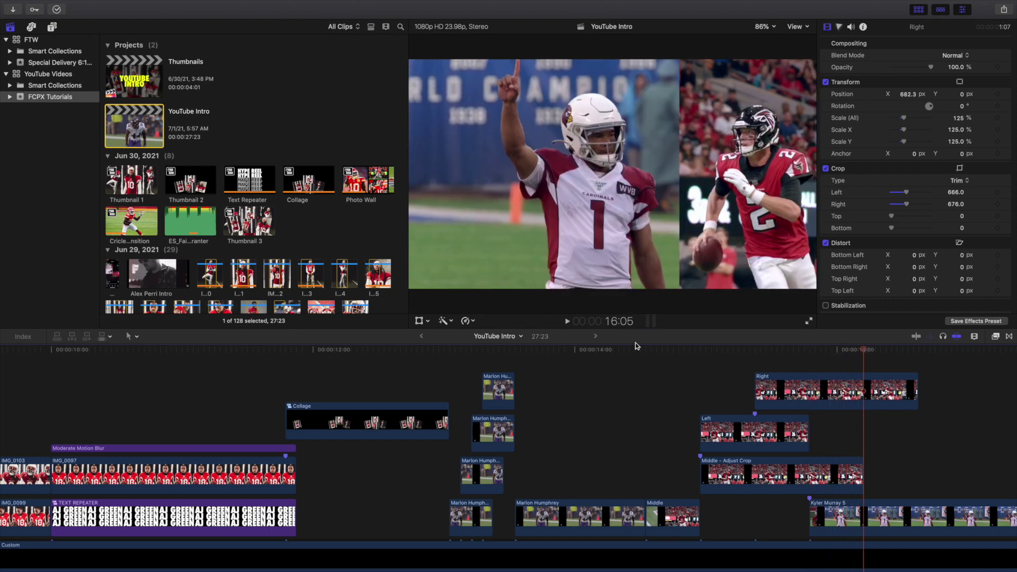
pyautogui.press('Right')
pyautogui.press('Right')
pyautogui.press('Right')
pyautogui.press('Right')
pyautogui.press('Right')
pyautogui.press('Right')
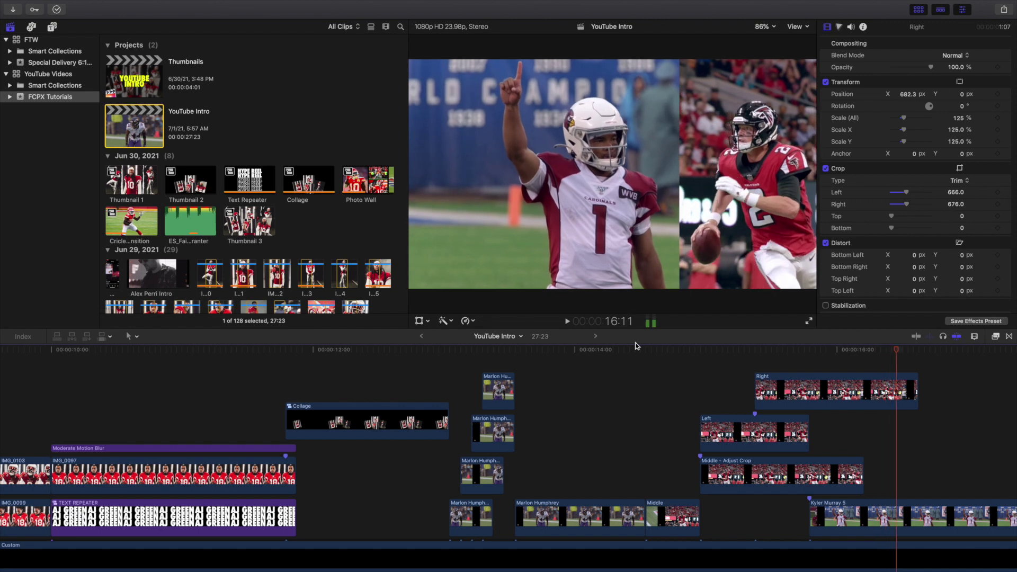
pyautogui.press('Right')
pyautogui.press('Right')
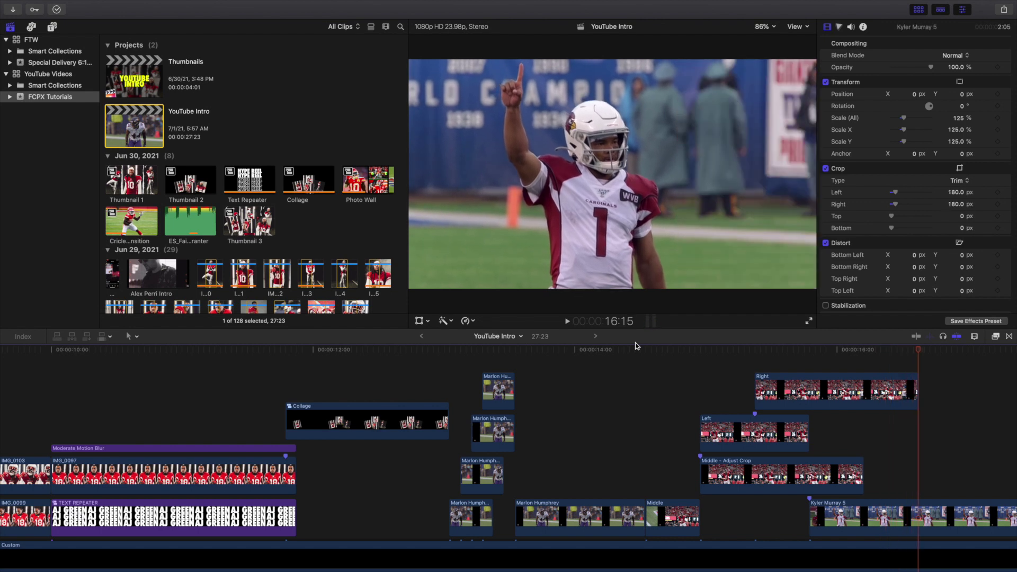
pyautogui.hotkey('shift', 'z')
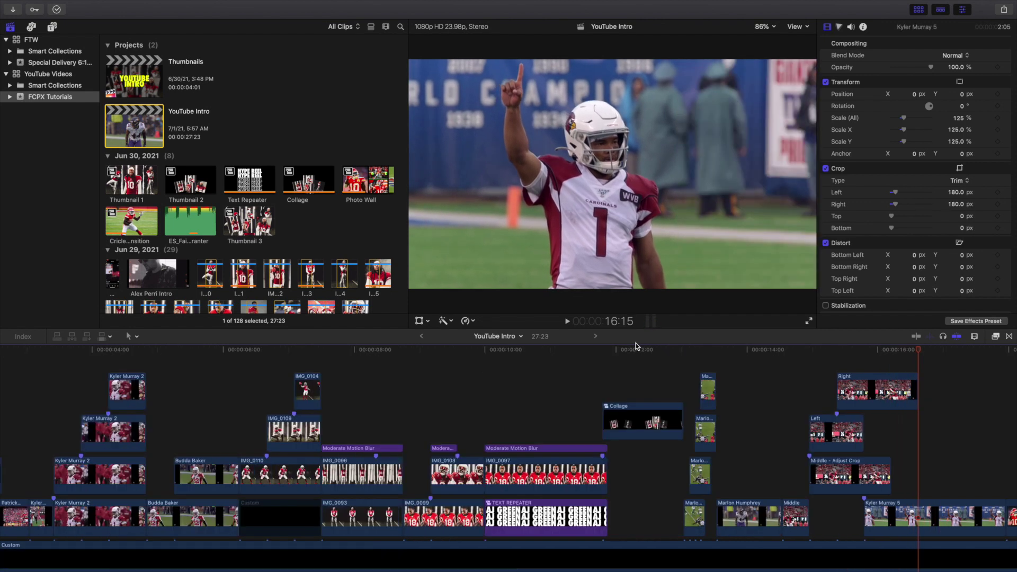
pyautogui.press('super+equal')
pyautogui.hscroll(10, 673, 374)
pyautogui.scroll(5, 672, 373)
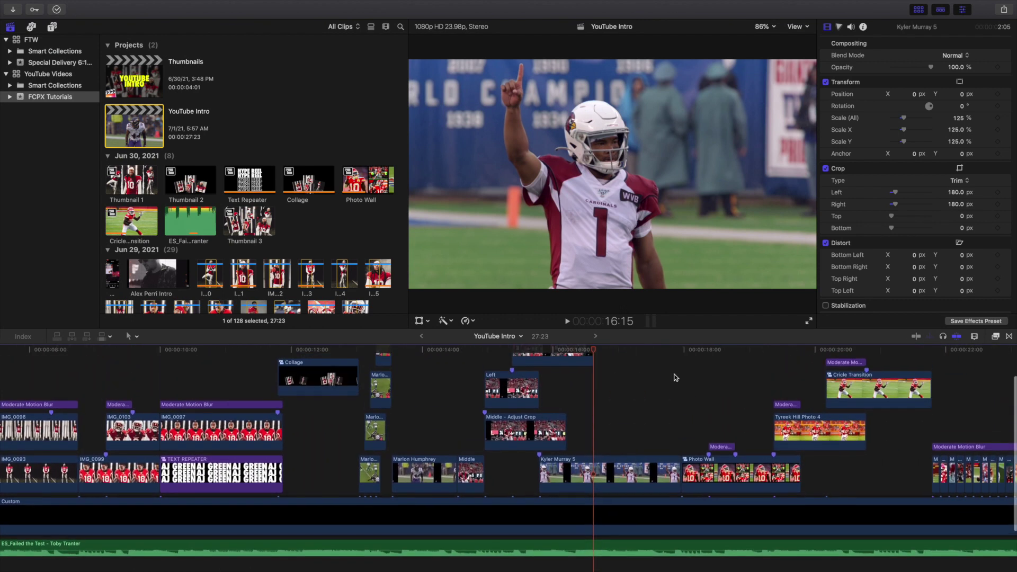
# Play the Photo Wall slide from its start to 19:09 and set the viewer zoom to 50%
pyautogui.click(665, 365)
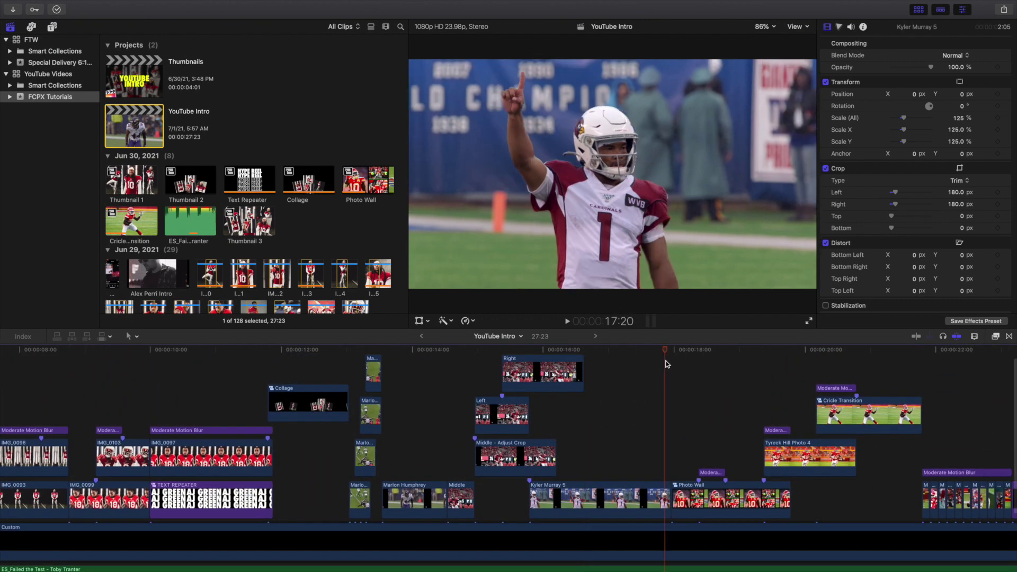
pyautogui.click(672, 364)
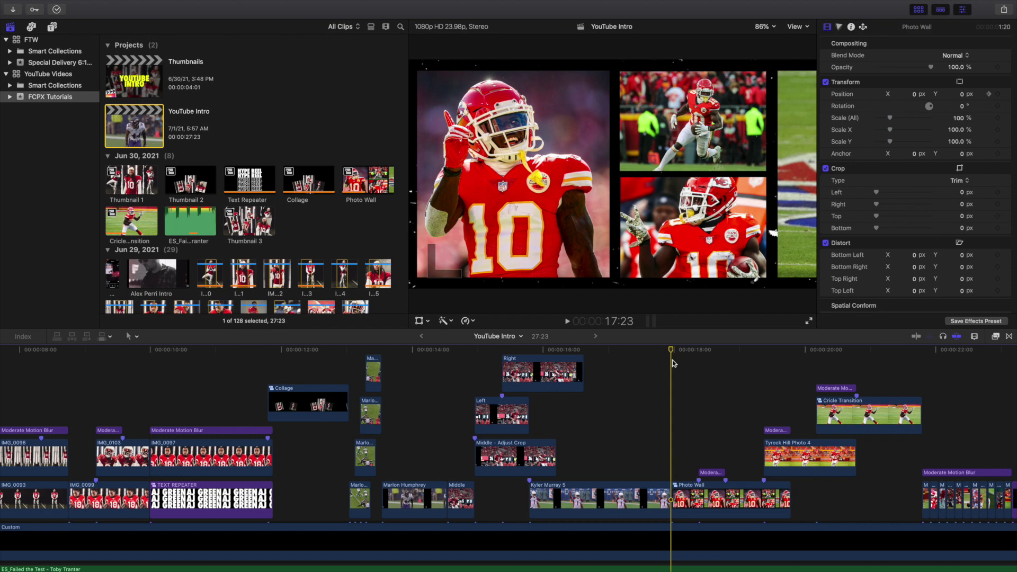
pyautogui.press('space')
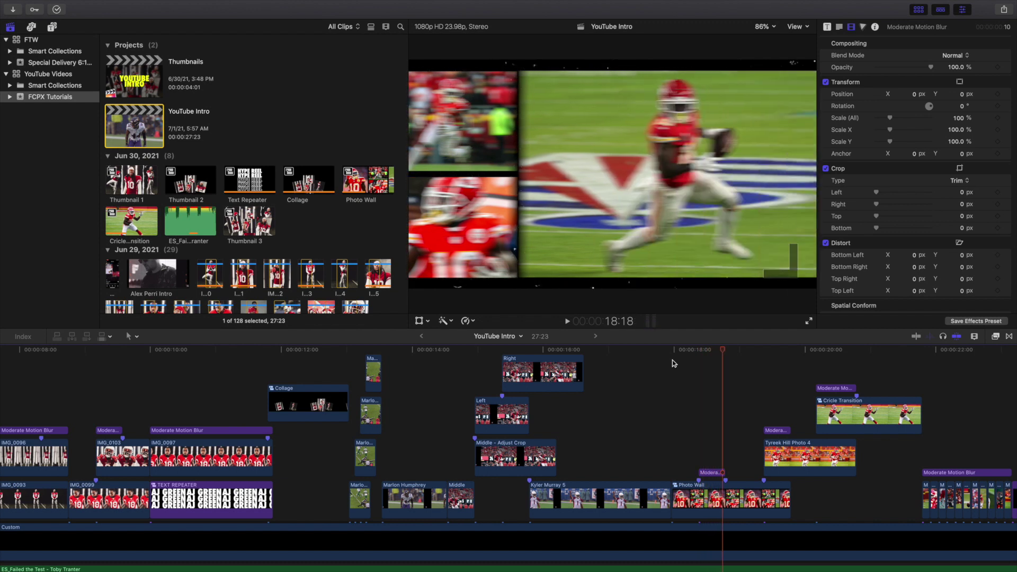
pyautogui.click(761, 401)
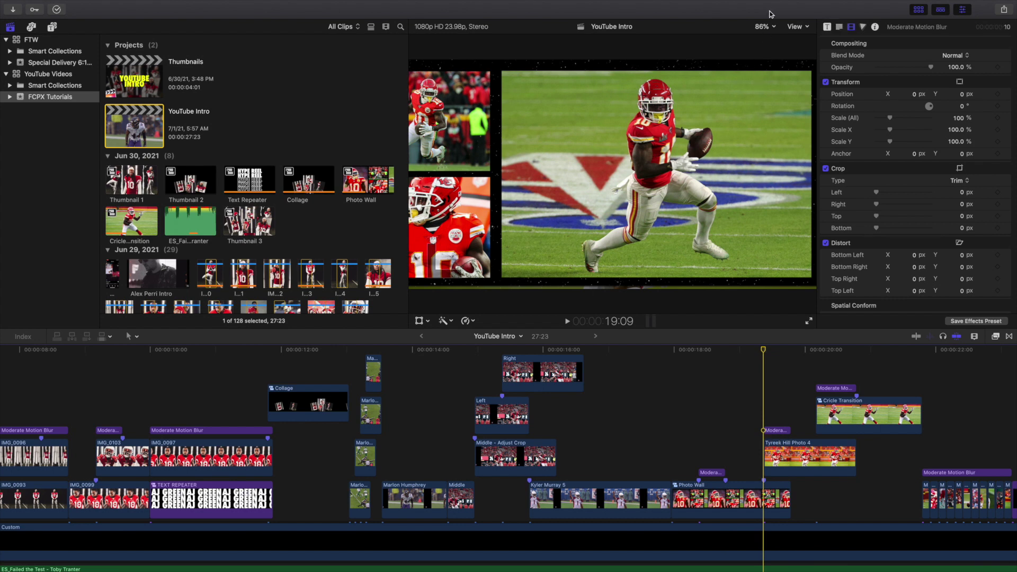
pyautogui.click(766, 26)
pyautogui.click(771, 68)
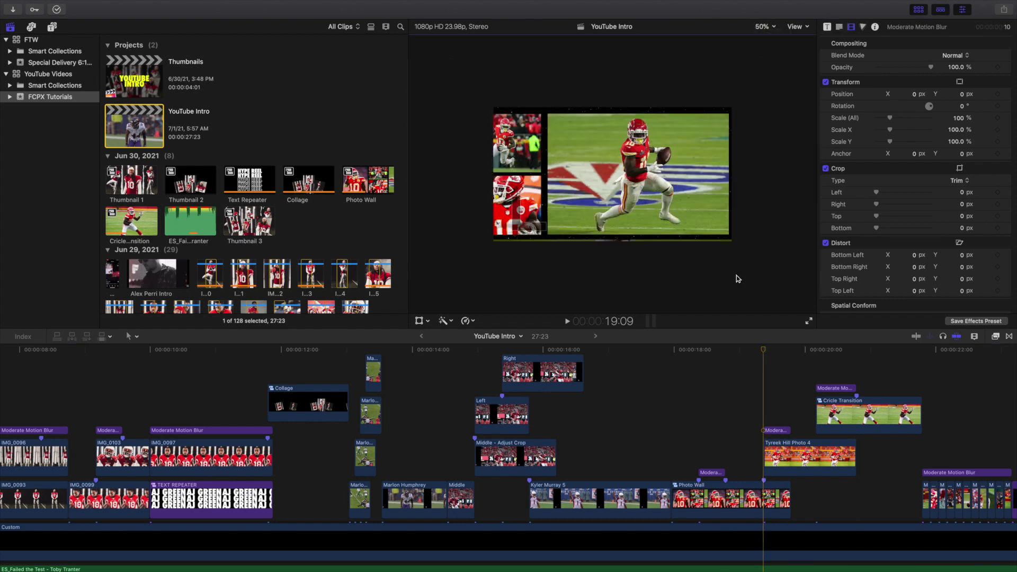
# Step through Tyreek Hill Photo 4's Draw Mask reveal, then select the Cricle Transition clip
pyautogui.click(785, 453)
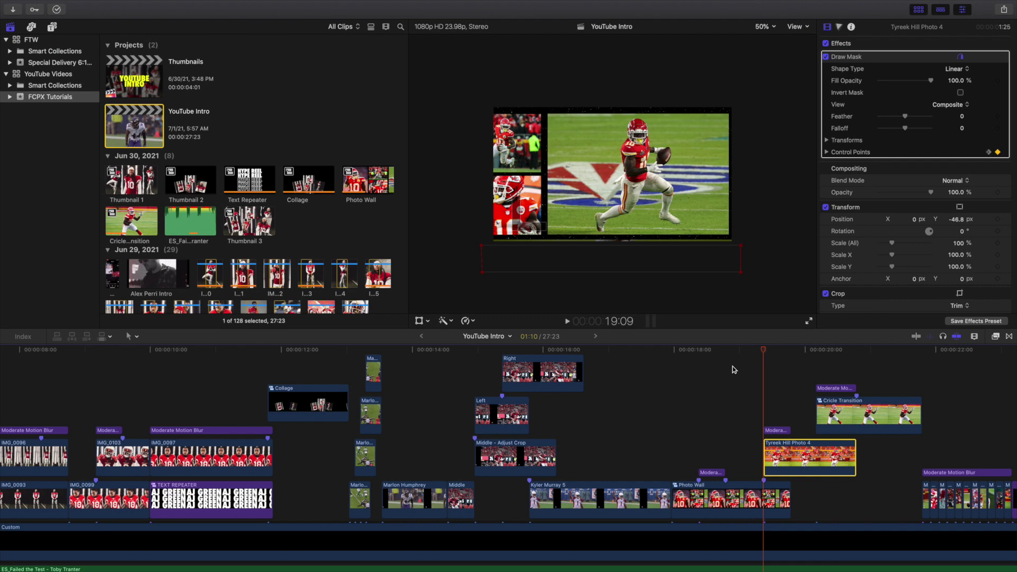
pyautogui.press('Right')
pyautogui.press('Right')
pyautogui.press('Right')
pyautogui.press('Right')
pyautogui.press('Right')
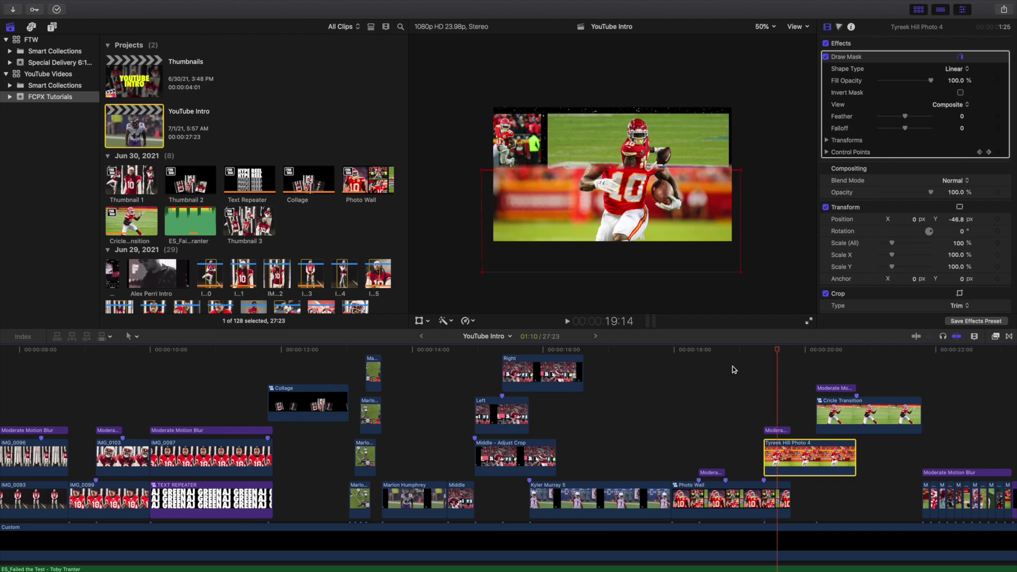
pyautogui.press('Right')
pyautogui.press('Right')
pyautogui.press('Right')
pyautogui.press('Right')
pyautogui.press('Right')
pyautogui.hscroll(3, 808, 382)
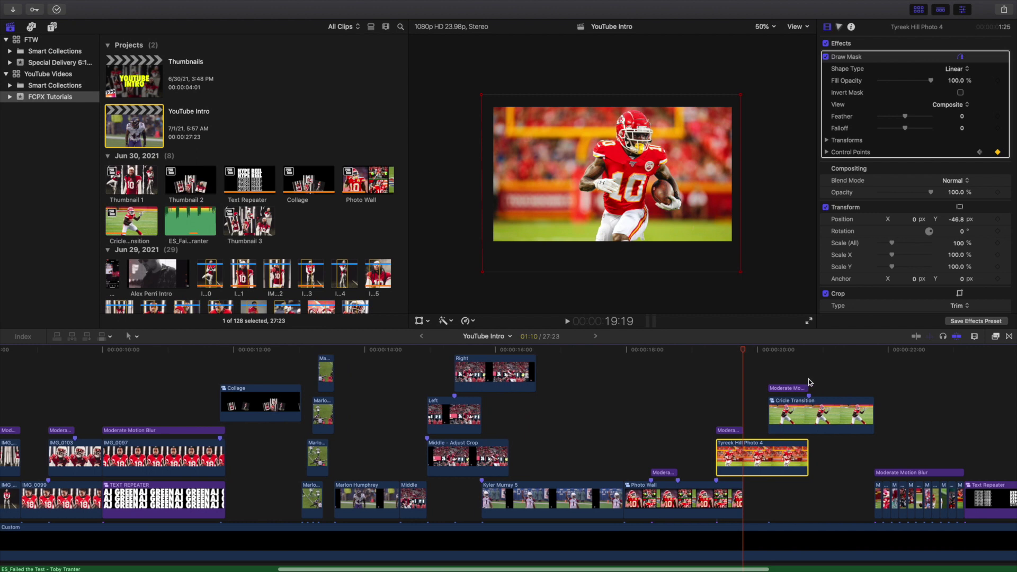
pyautogui.click(758, 405)
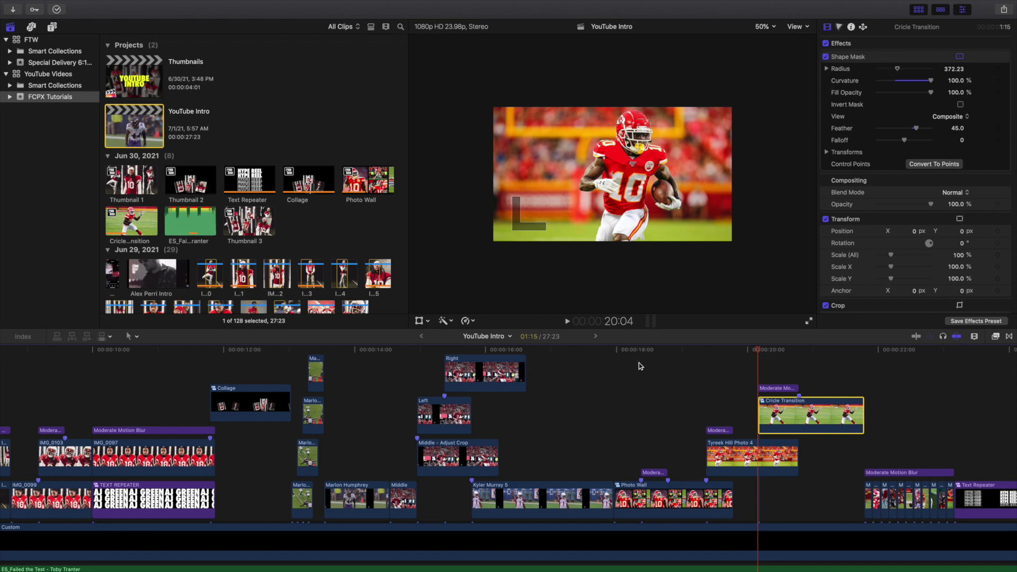
# Expand the Shape Mask Transforms and step through the circle scaling from 0% to 309%
pyautogui.click(827, 152)
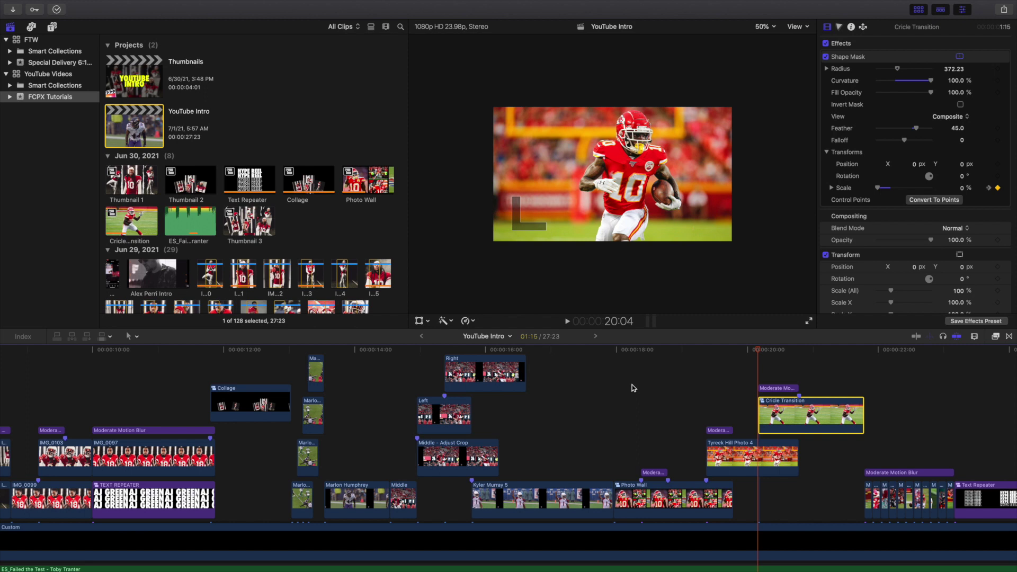
pyautogui.press('Right')
pyautogui.press('Right')
pyautogui.press('Right')
pyautogui.press('Right')
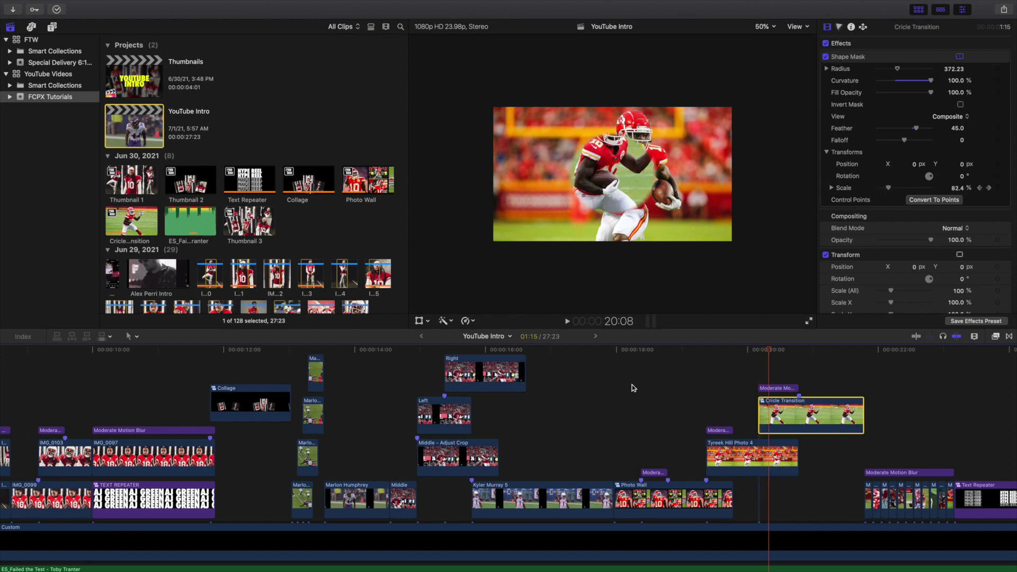
pyautogui.press('Right')
pyautogui.press('Right')
pyautogui.press('Right')
pyautogui.press('Right')
pyautogui.press('Right')
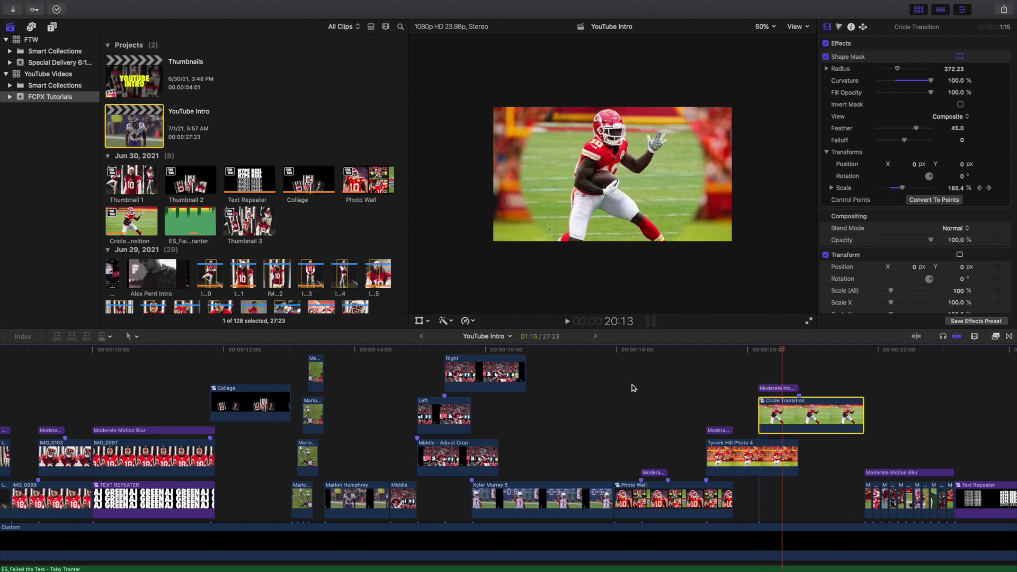
pyautogui.press('Right')
pyautogui.press('Right')
pyautogui.press('Right')
pyautogui.press('Right')
pyautogui.press('Right')
pyautogui.press('Right')
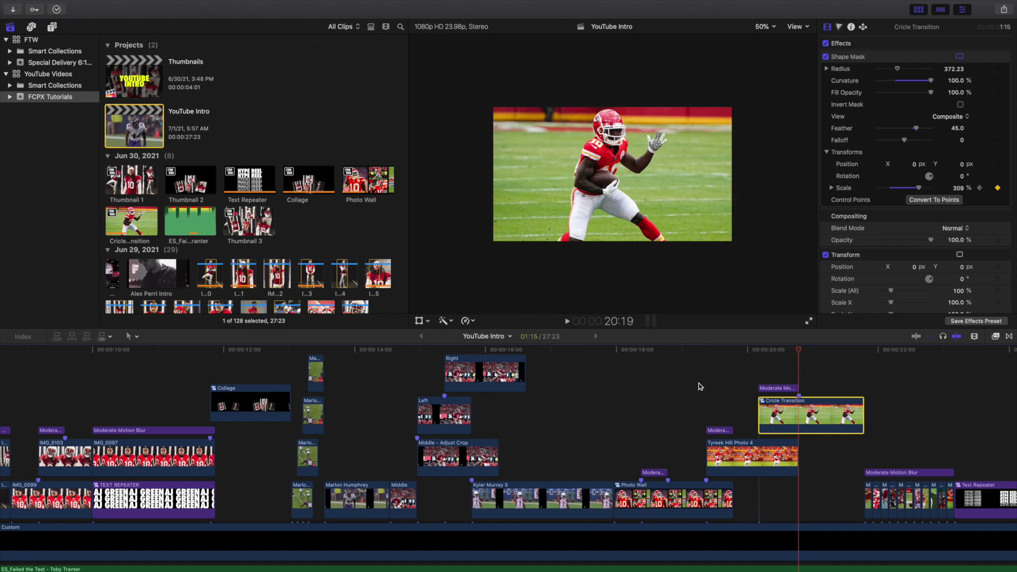
pyautogui.hscroll(3, 698, 385)
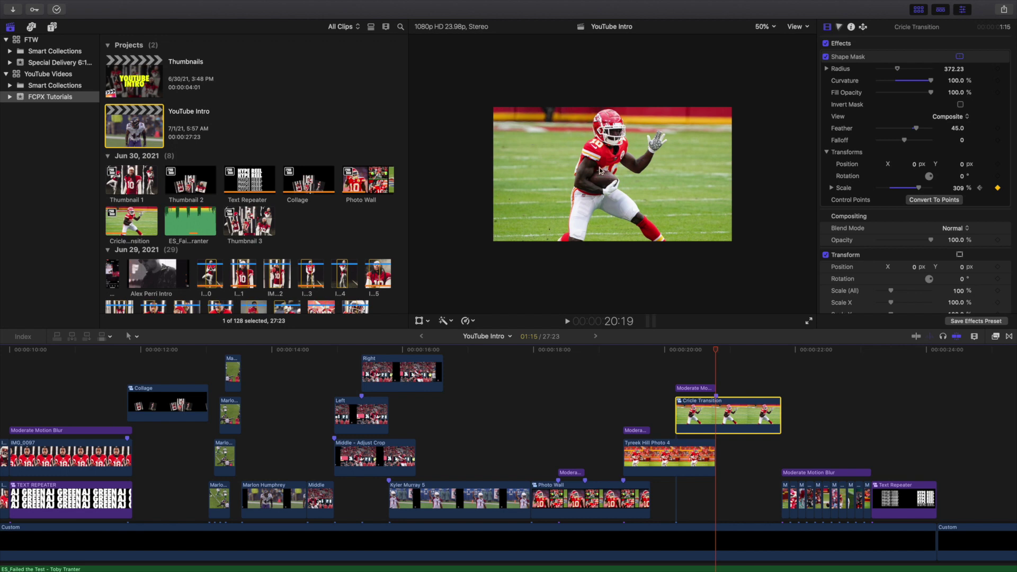
pyautogui.click(779, 378)
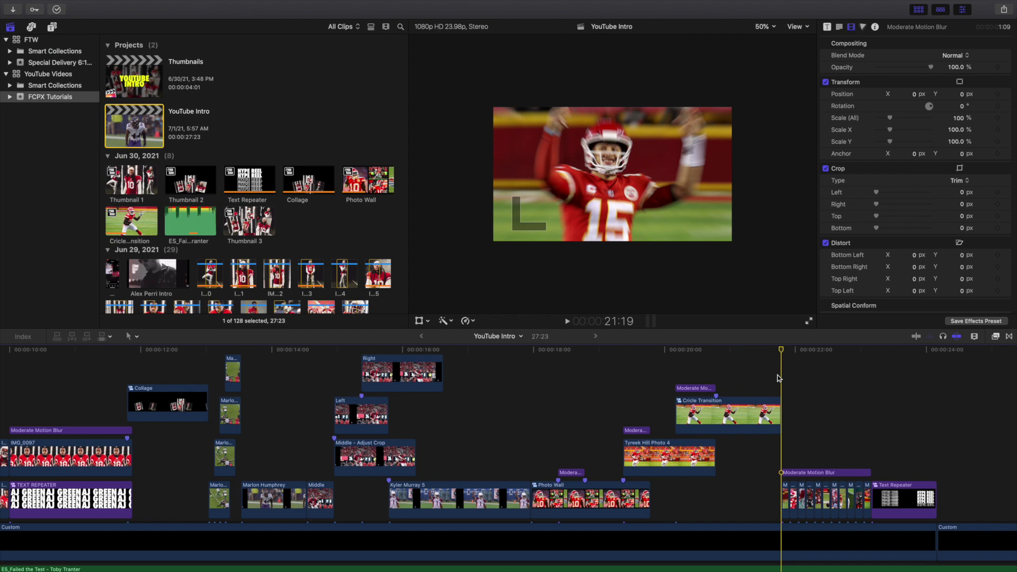
pyautogui.hscroll(5, 784, 376)
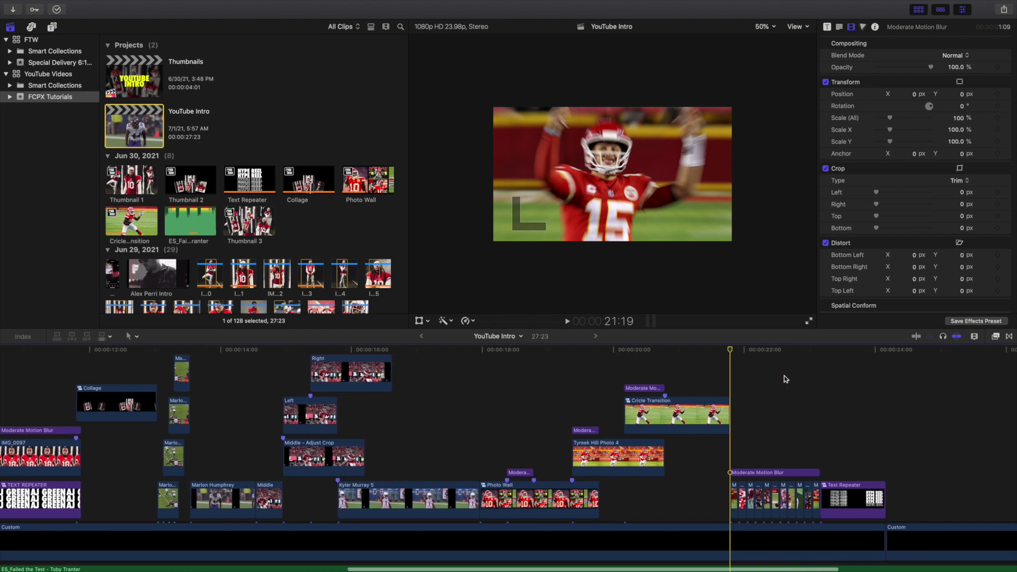
pyautogui.scroll(3, 783, 376)
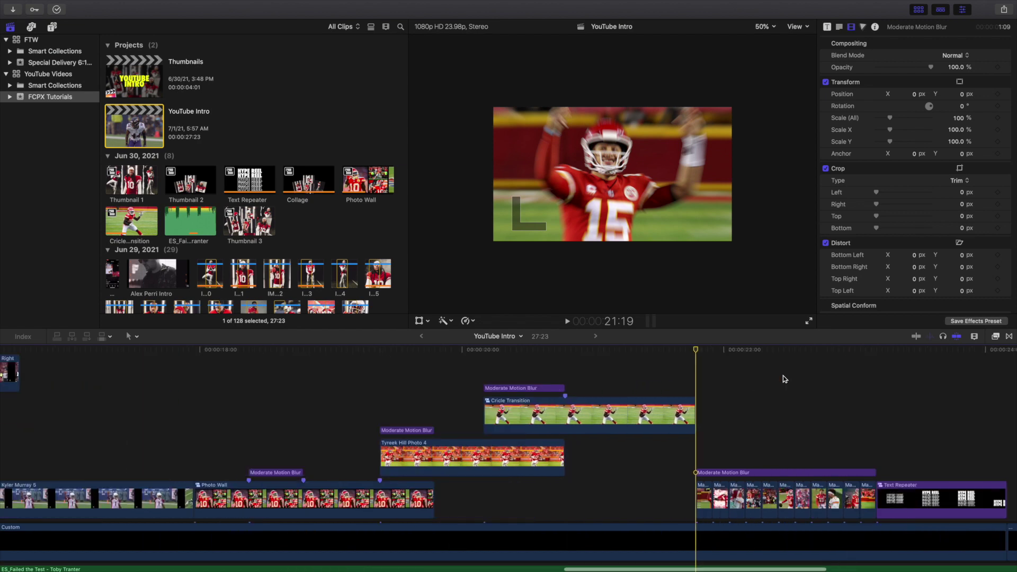
pyautogui.scroll(2, 783, 376)
pyautogui.hscroll(1, 781, 379)
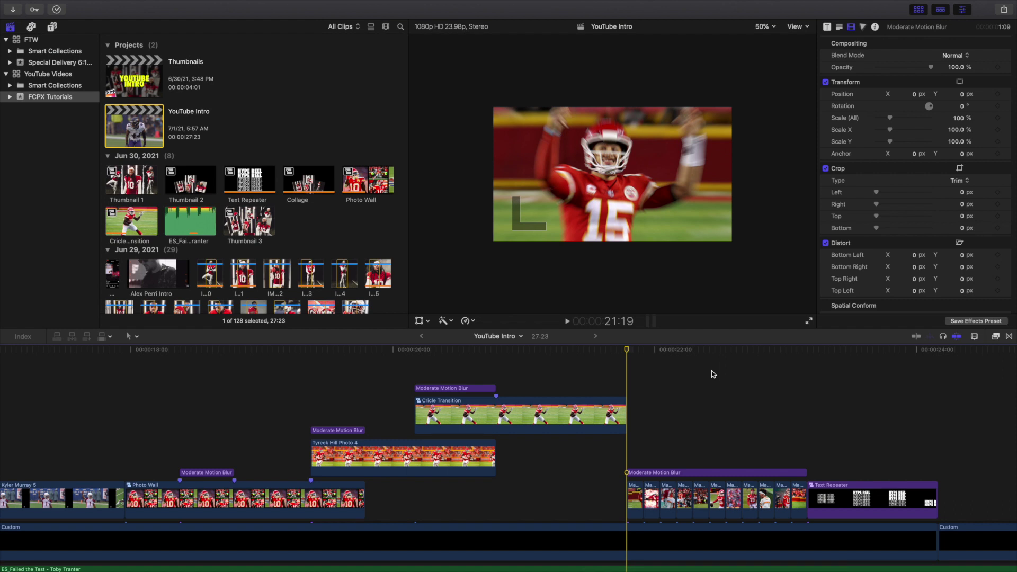
pyautogui.press('Right')
pyautogui.press('Right')
pyautogui.press('Right')
pyautogui.press('Right')
pyautogui.press('Right')
pyautogui.press('Right')
pyautogui.press('Right')
pyautogui.press('Right')
pyautogui.press('Right')
pyautogui.press('Right')
pyautogui.press('Right')
pyautogui.press('Right')
pyautogui.press('Right')
pyautogui.press('Right')
pyautogui.press('Right')
pyautogui.press('Right')
pyautogui.press('Right')
pyautogui.press('Right')
pyautogui.press('Right')
pyautogui.press('Right')
pyautogui.press('Right')
pyautogui.press('Right')
pyautogui.press('Right')
pyautogui.press('Right')
pyautogui.press('Right')
pyautogui.press('Right')
pyautogui.press('Right')
pyautogui.press('Right')
pyautogui.press('Right')
pyautogui.press('Right')
pyautogui.press('Right')
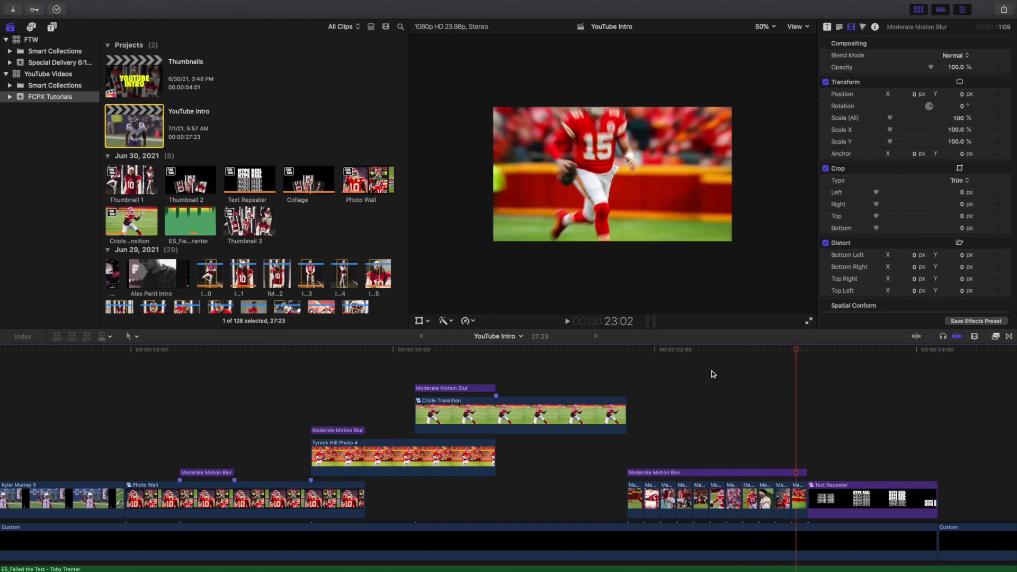
pyautogui.scroll(-1, 731, 374)
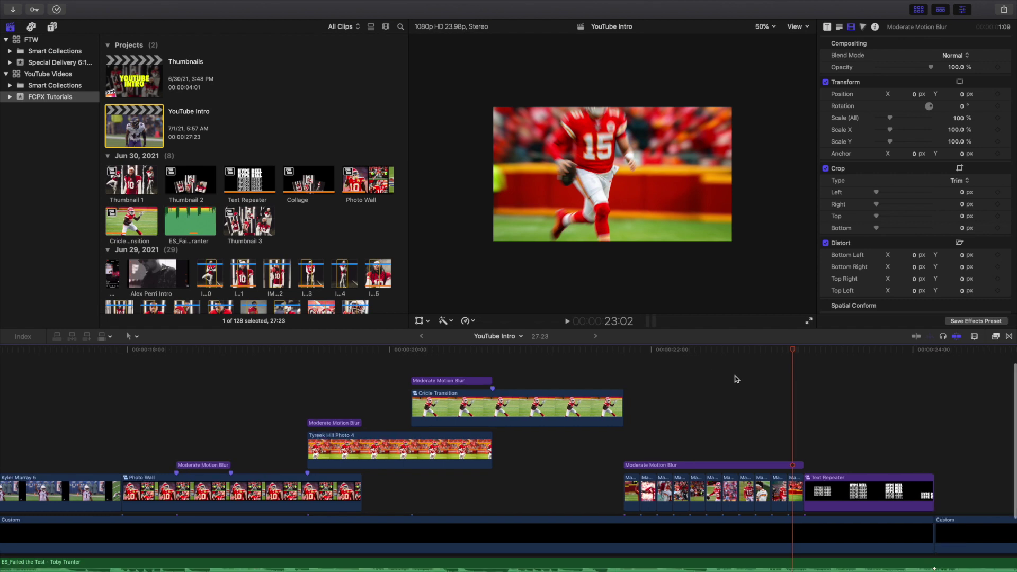
pyautogui.hscroll(4, 734, 375)
pyautogui.hscroll(1, 737, 379)
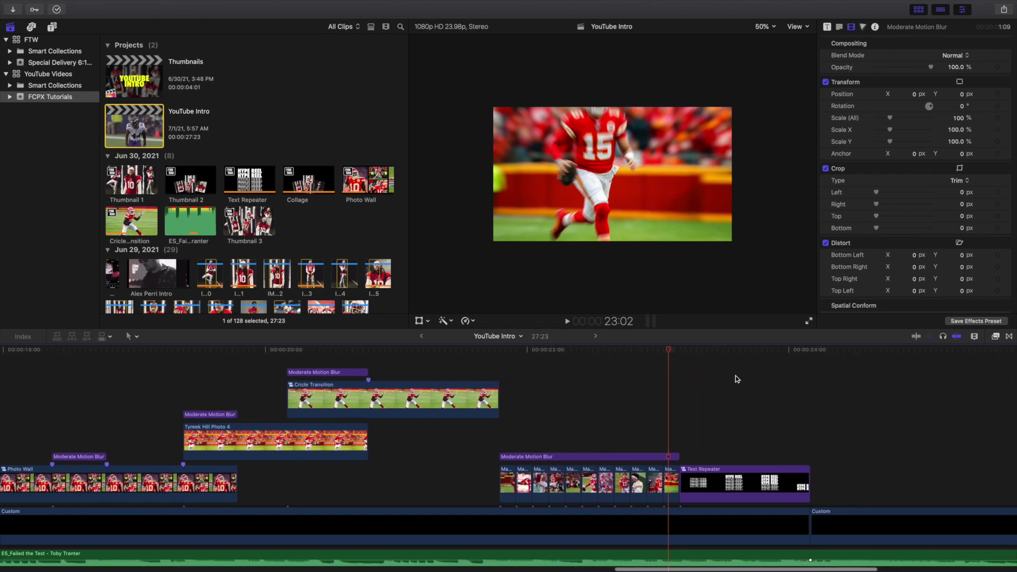
pyautogui.press('Right')
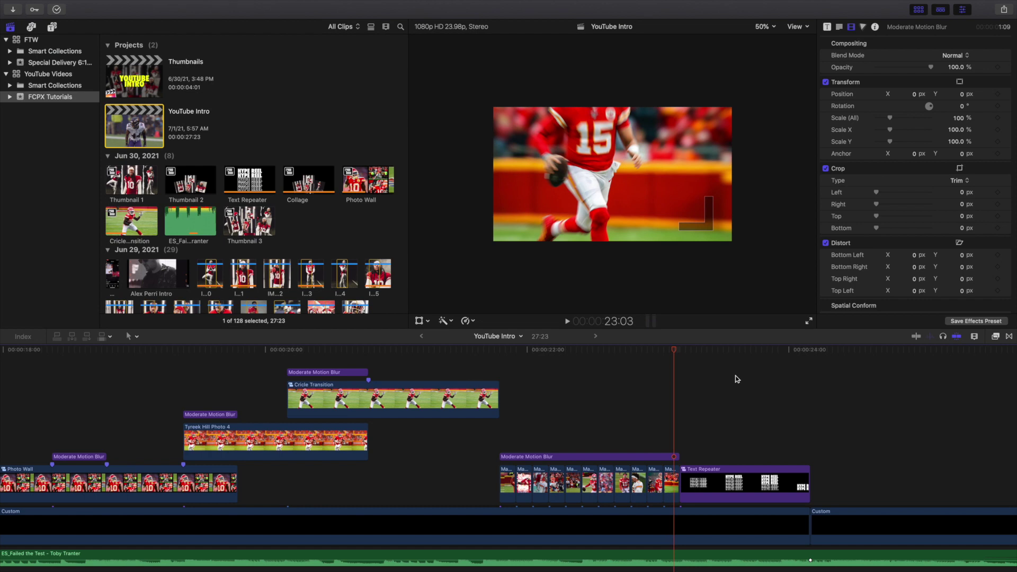
# Step frame by frame through the HYPE REEL Text Repeater title until its lines turn solid
pyautogui.press('Right')
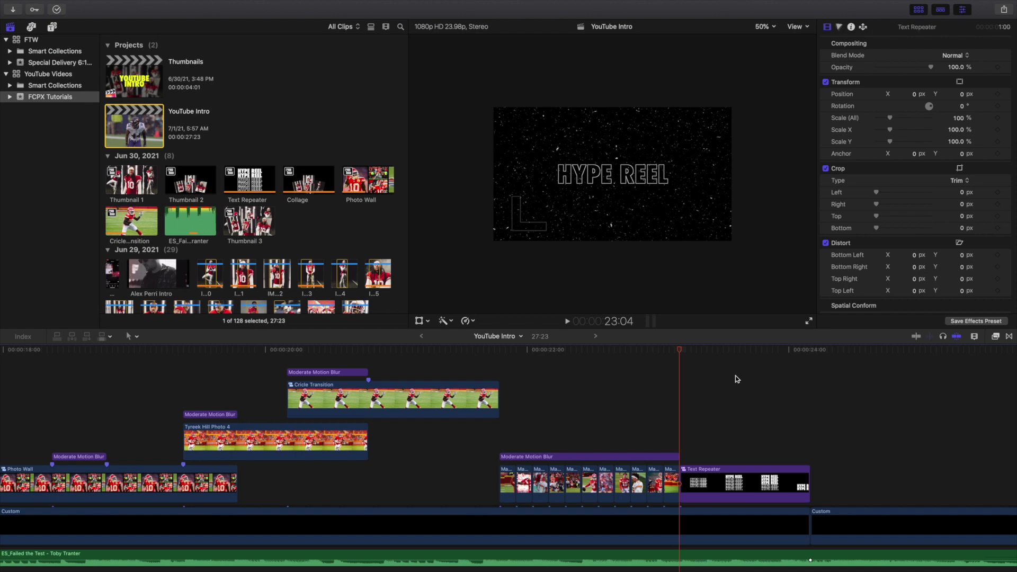
pyautogui.press('Left')
pyautogui.press('Right')
pyautogui.press('Right')
pyautogui.press('Right')
pyautogui.press('Right')
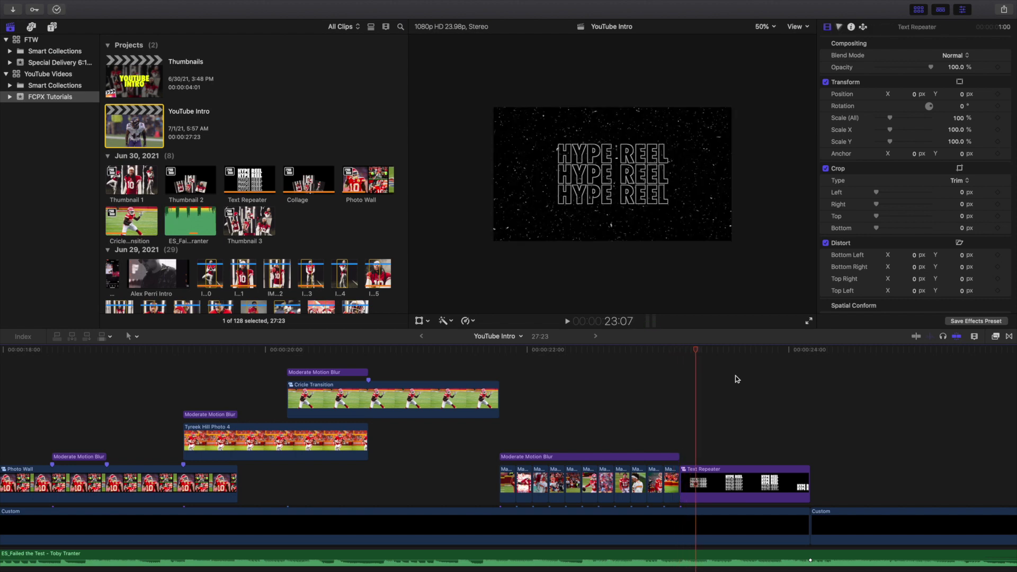
pyautogui.press('Right')
pyautogui.press('Right')
pyautogui.press('Right')
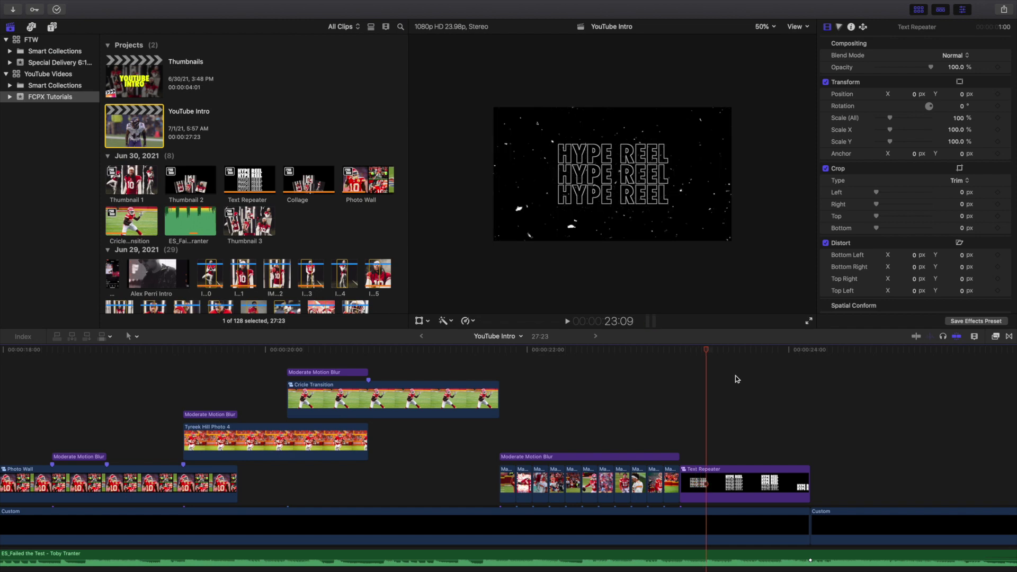
pyautogui.press('Right')
pyautogui.press('Right')
pyautogui.press('Right')
pyautogui.press('Right')
pyautogui.press('Right')
pyautogui.press('Right')
pyautogui.press('Right')
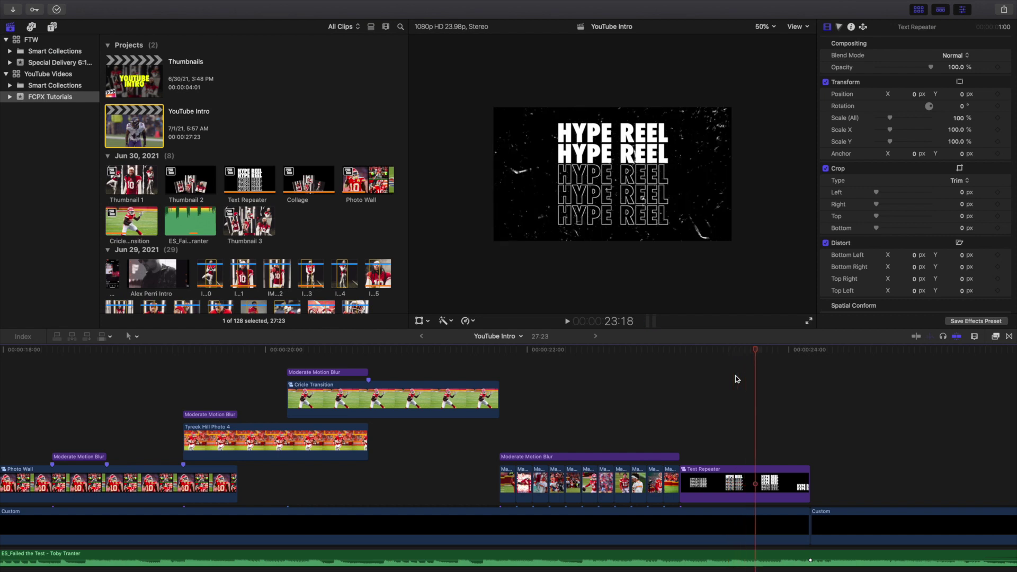
pyautogui.press('Right')
pyautogui.press('Right')
pyautogui.press('Right')
pyautogui.press('Right')
pyautogui.press('Right')
pyautogui.press('Right')
pyautogui.press('Right')
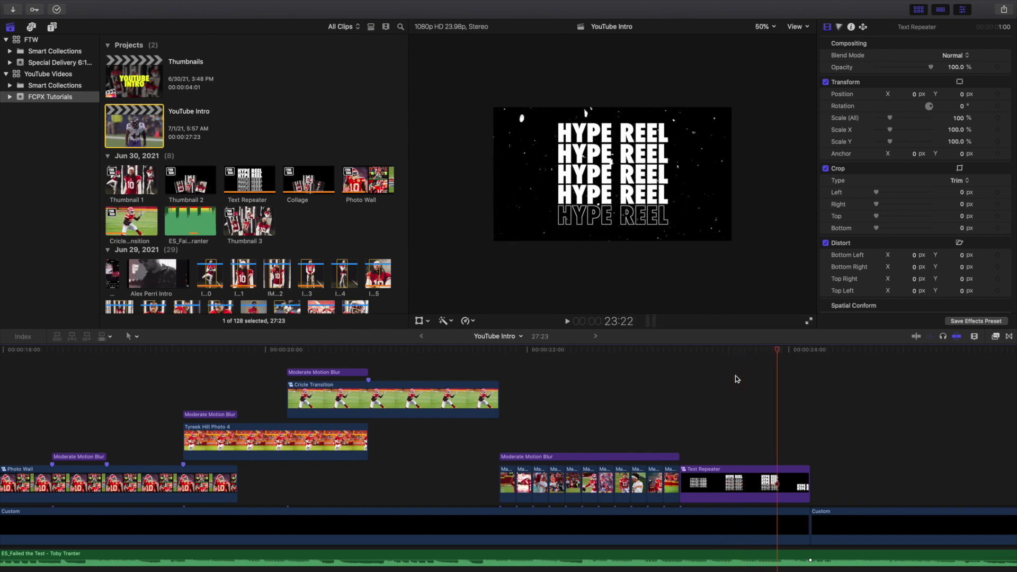
pyautogui.press('Right')
pyautogui.press('Right')
pyautogui.press('Right')
pyautogui.press('Right')
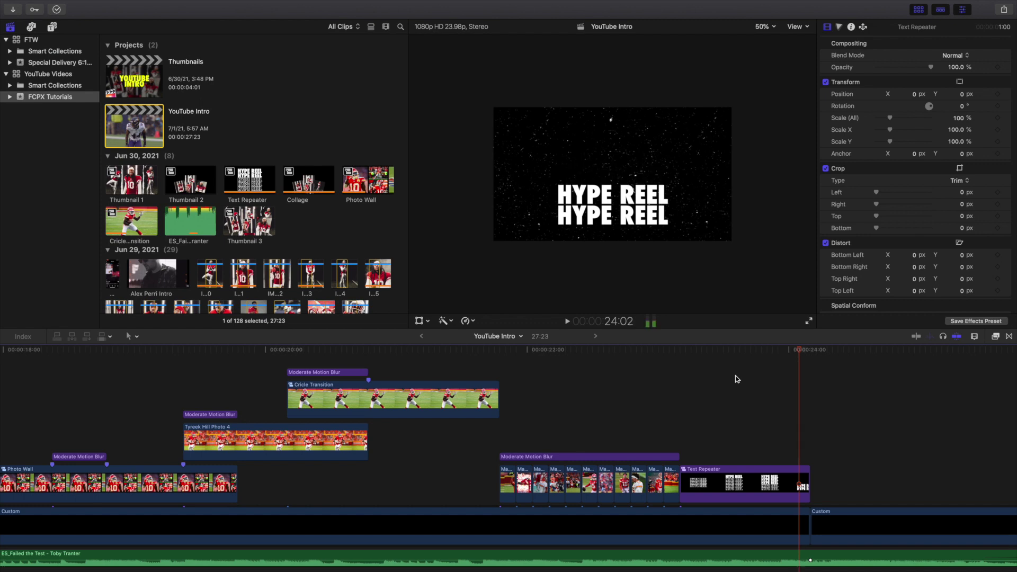
# Break apart the Text Repeater clip and fit the whole project in the timeline
pyautogui.click(702, 479)
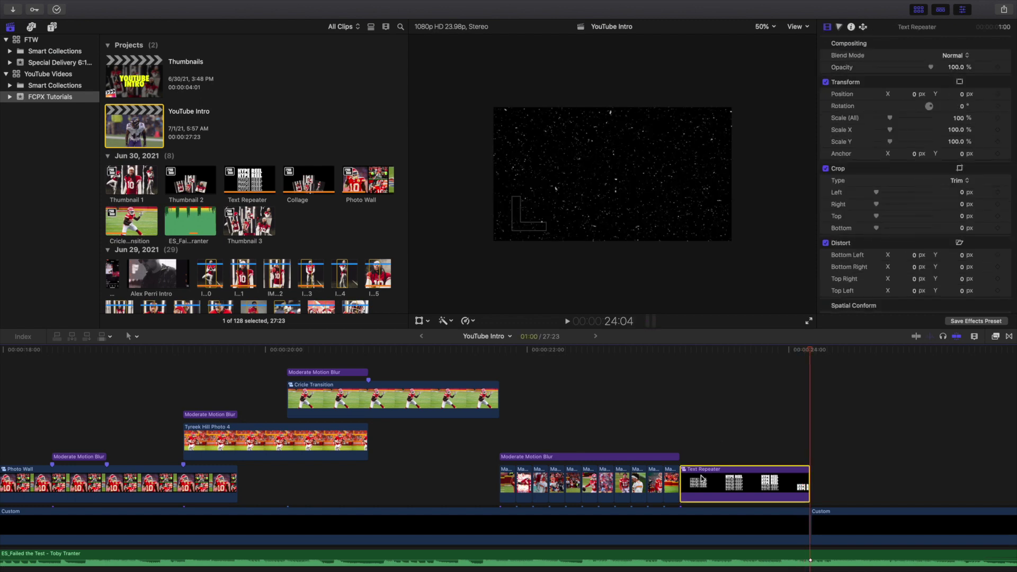
pyautogui.press('shift+super+g')
pyautogui.click(681, 432)
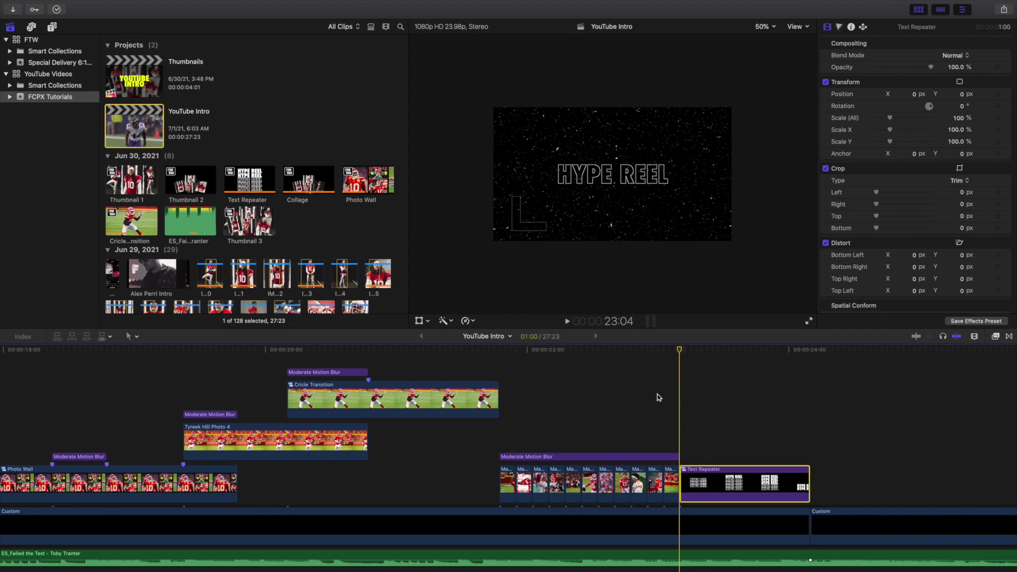
pyautogui.hotkey('shift', 'z')
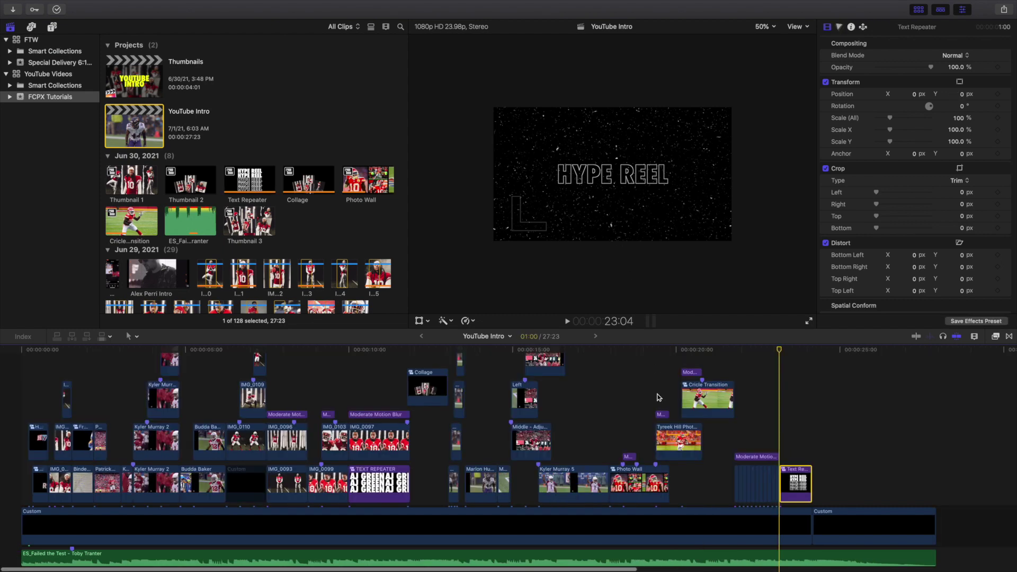
# Return to the project's first frame and play the intro from the beginning
pyautogui.click(7, 379)
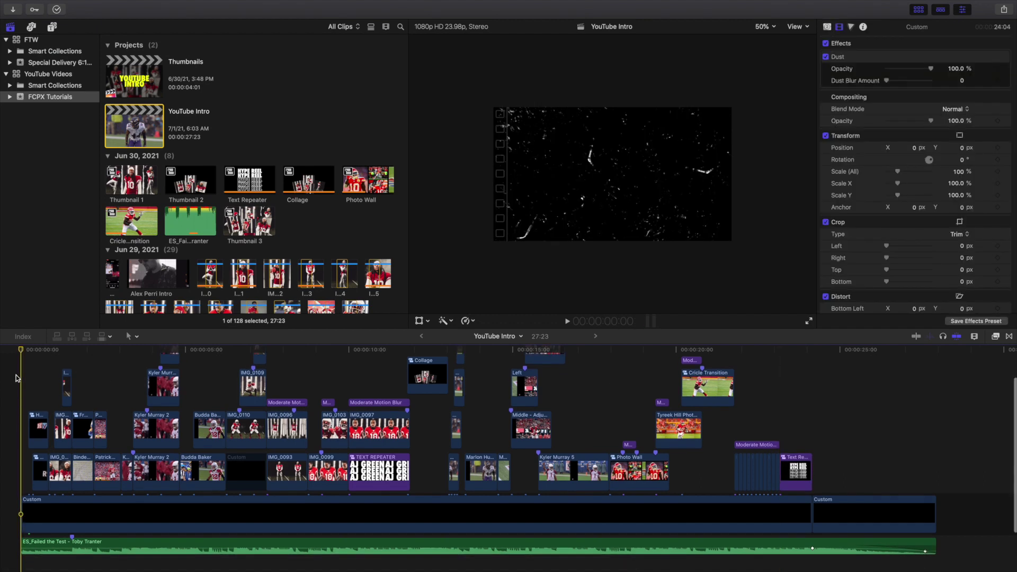
pyautogui.press('space')
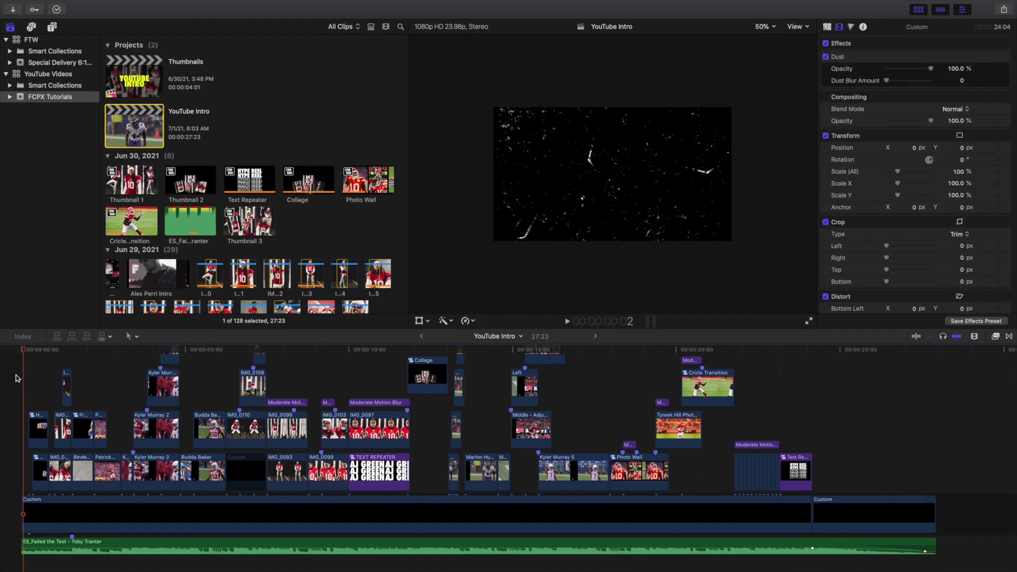
pyautogui.click(14, 379)
pyautogui.press('space')
pyautogui.press('space')
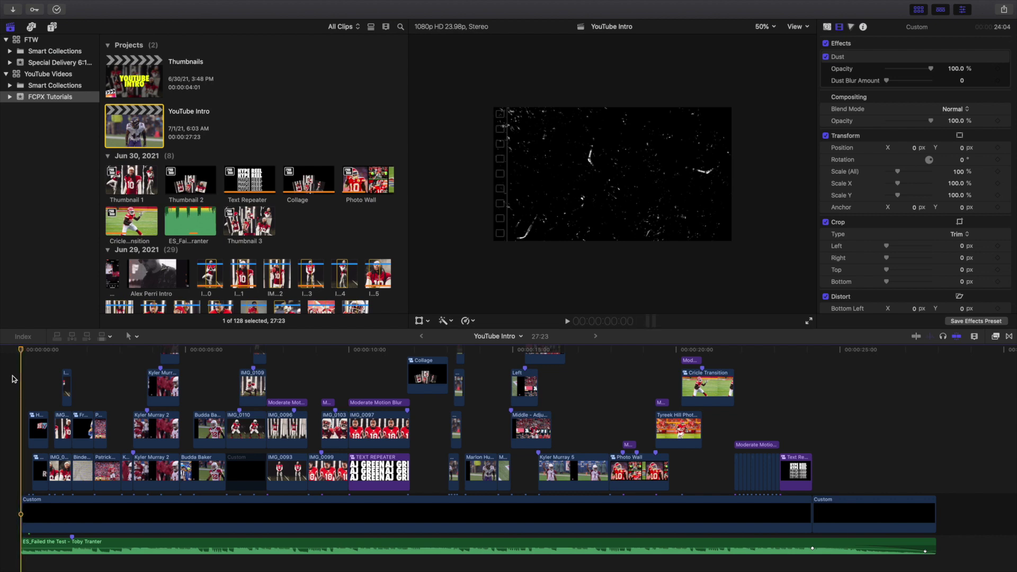
pyautogui.scroll(-15, 149, 212)
# Set the viewer zoom to Fit
pyautogui.click(763, 27)
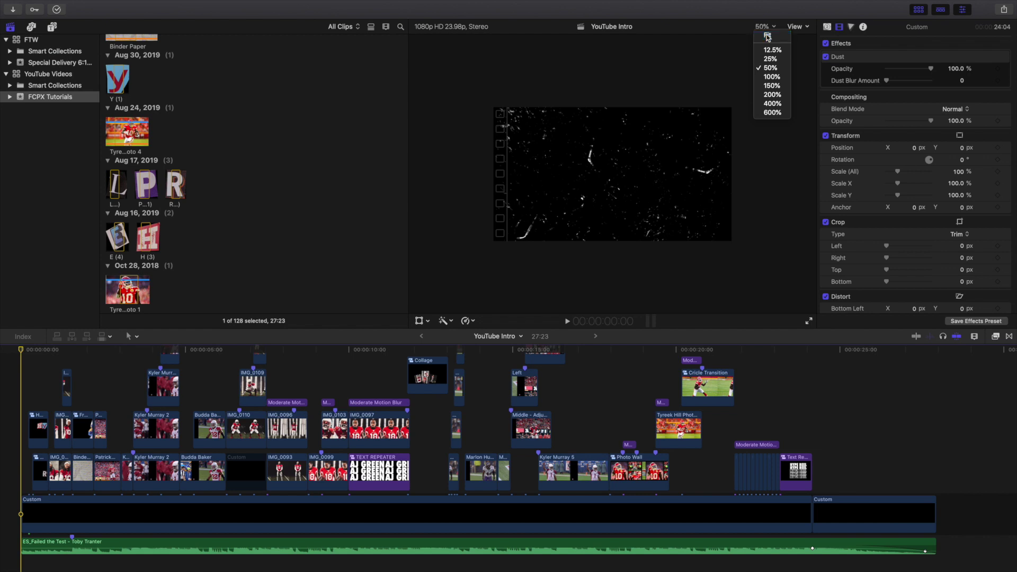
pyautogui.click(768, 35)
pyautogui.scroll(3, 216, 215)
pyautogui.scroll(15, 216, 215)
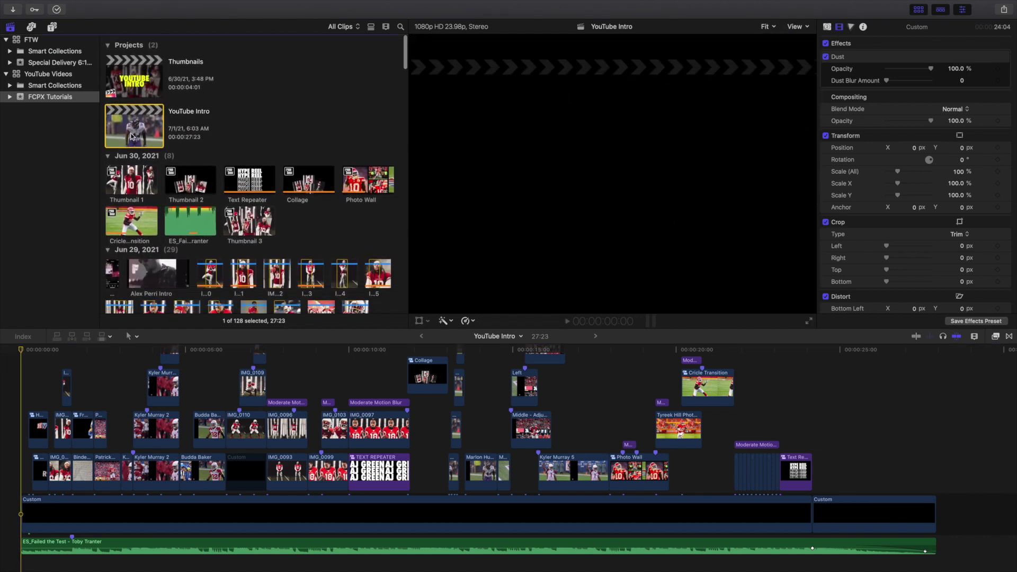
pyautogui.scroll(-3, 31, 490)
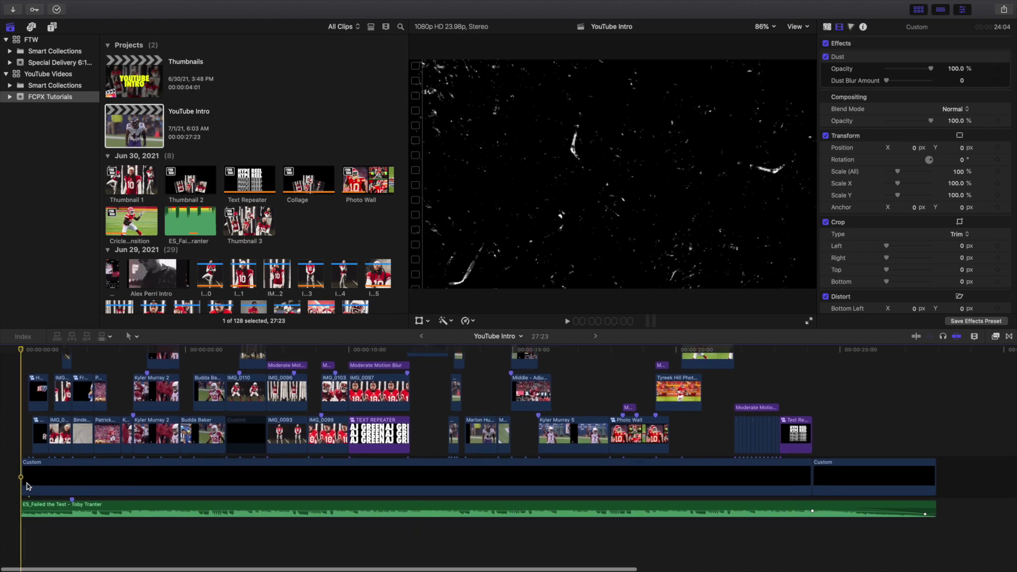
pyautogui.press('space')
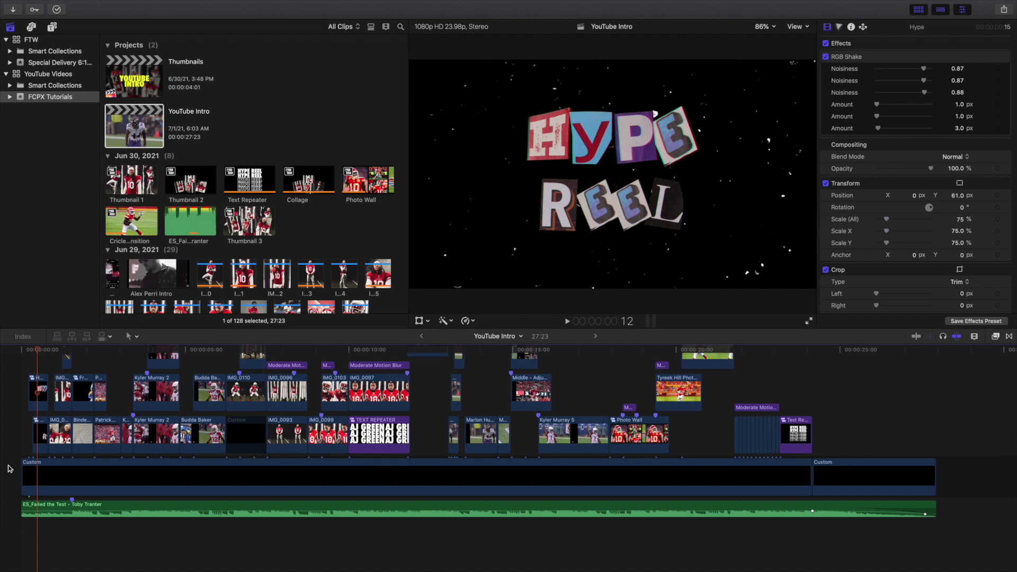
pyautogui.press('Right')
pyautogui.press('Right')
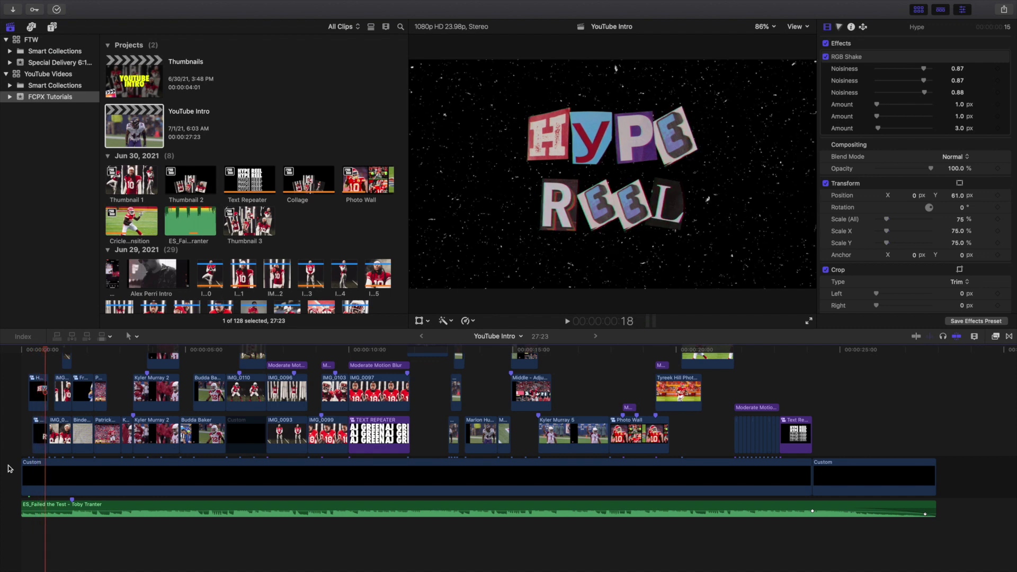
pyautogui.click(37, 394)
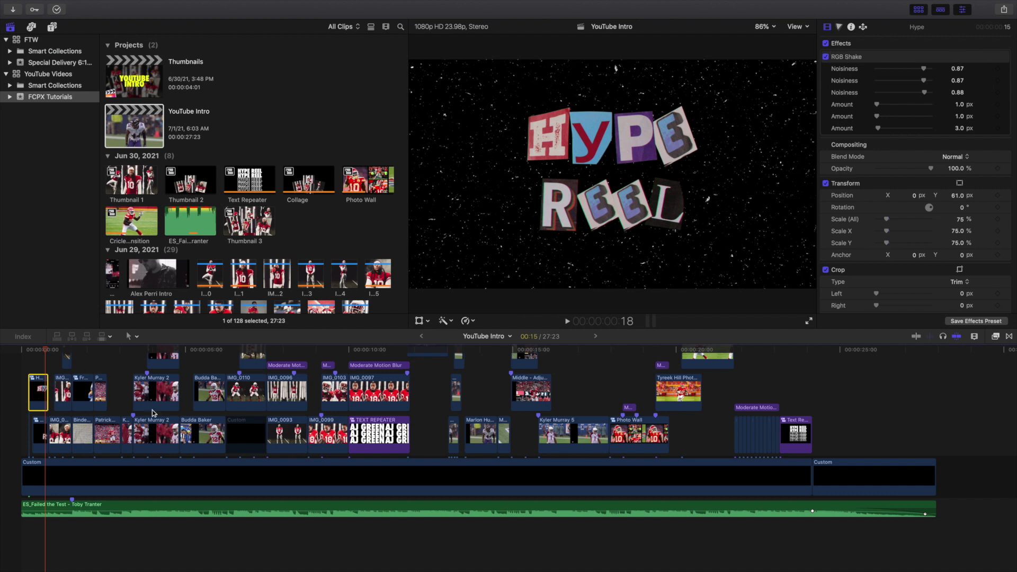
pyautogui.click(5, 405)
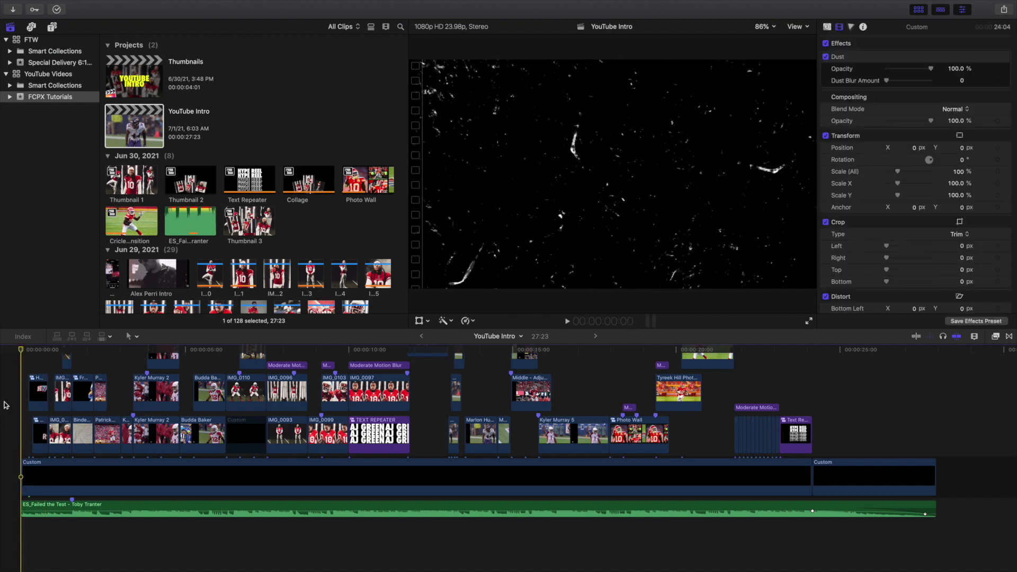
pyautogui.press('space')
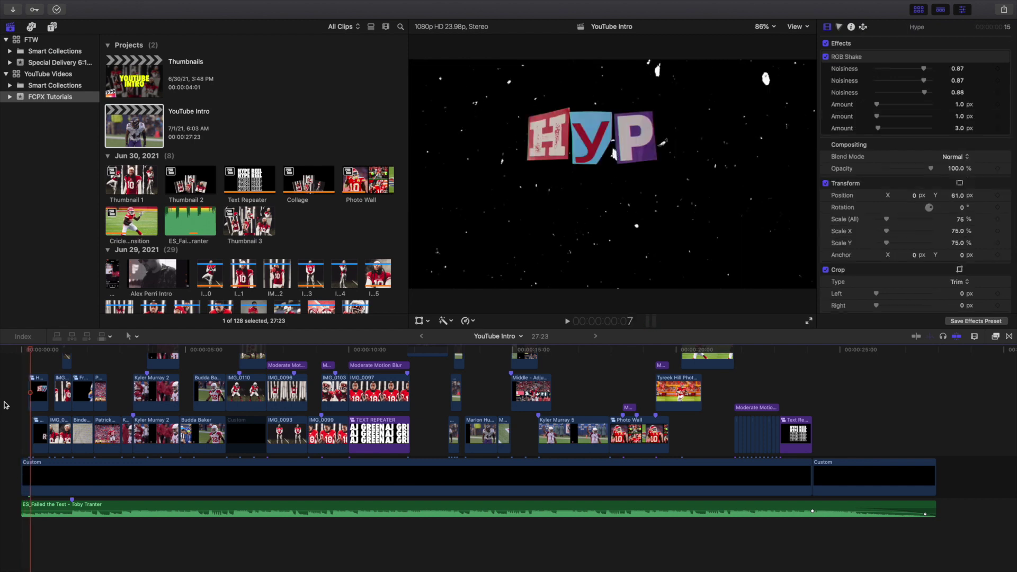
pyautogui.press('space')
pyautogui.press('Home')
pyautogui.press('space')
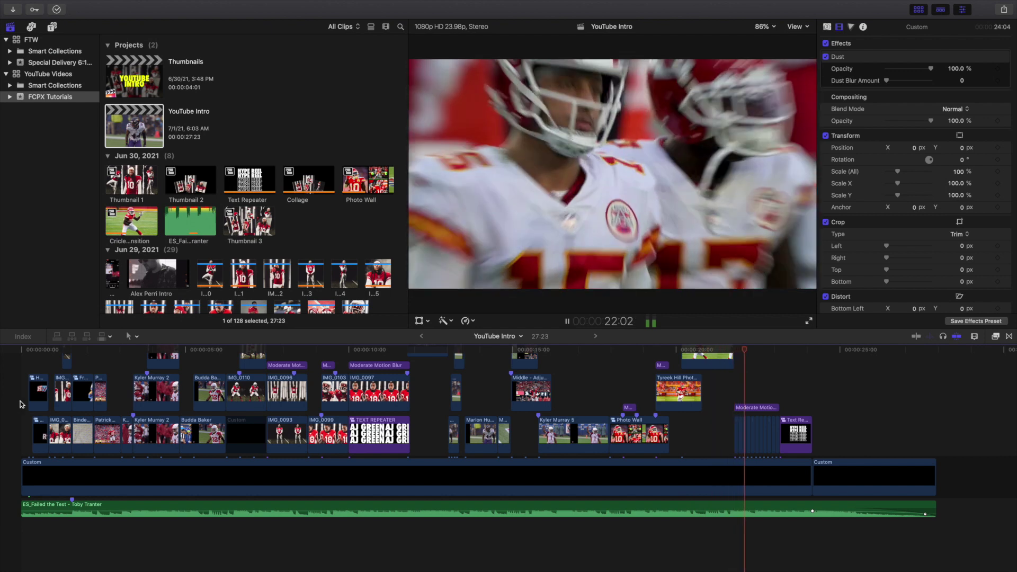
pyautogui.click(641, 380)
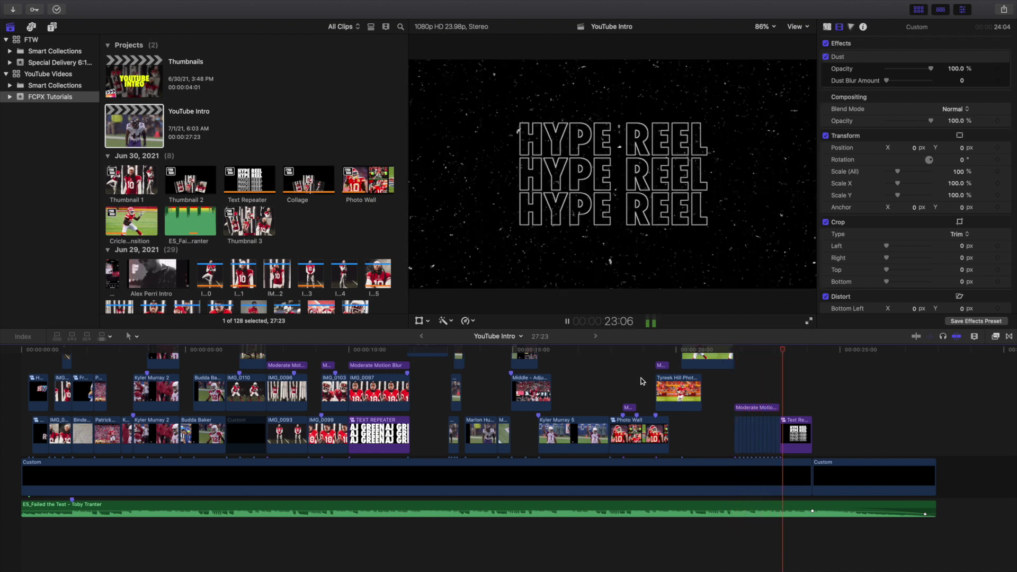
pyautogui.press('space')
pyautogui.press('Home')
pyautogui.scroll(2, 49, 376)
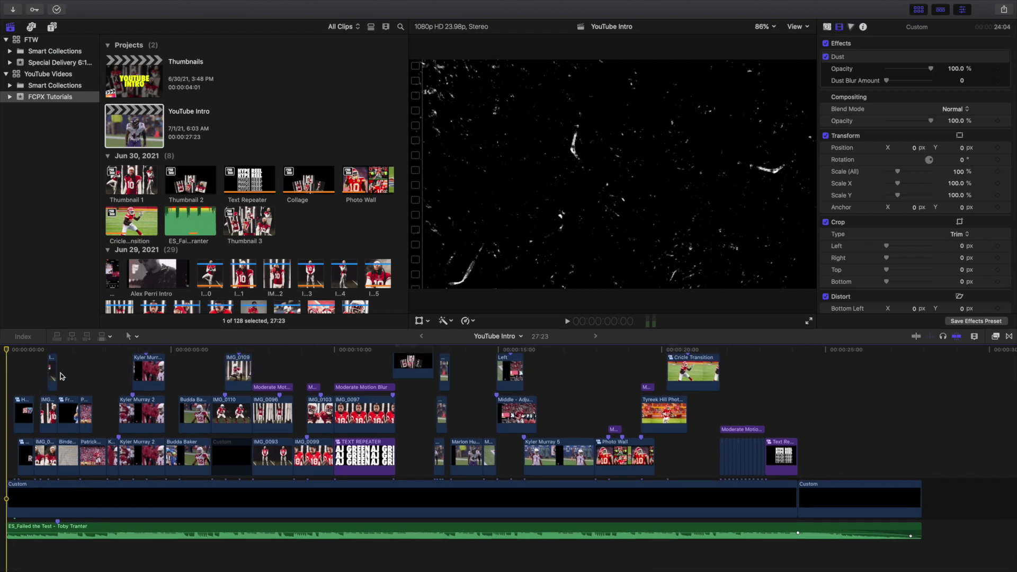
pyautogui.hscroll(-2, 60, 376)
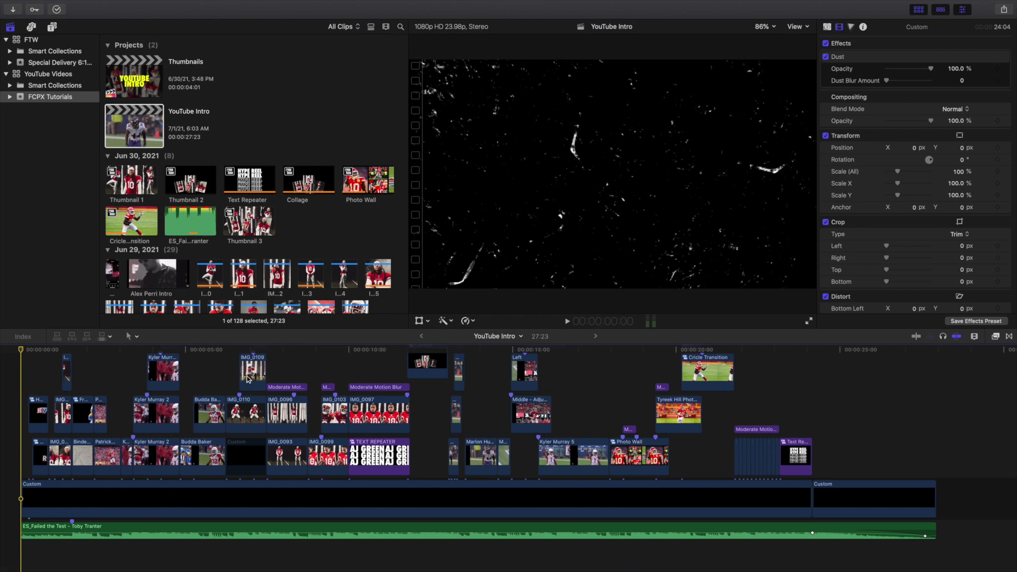
pyautogui.scroll(-3, 25, 383)
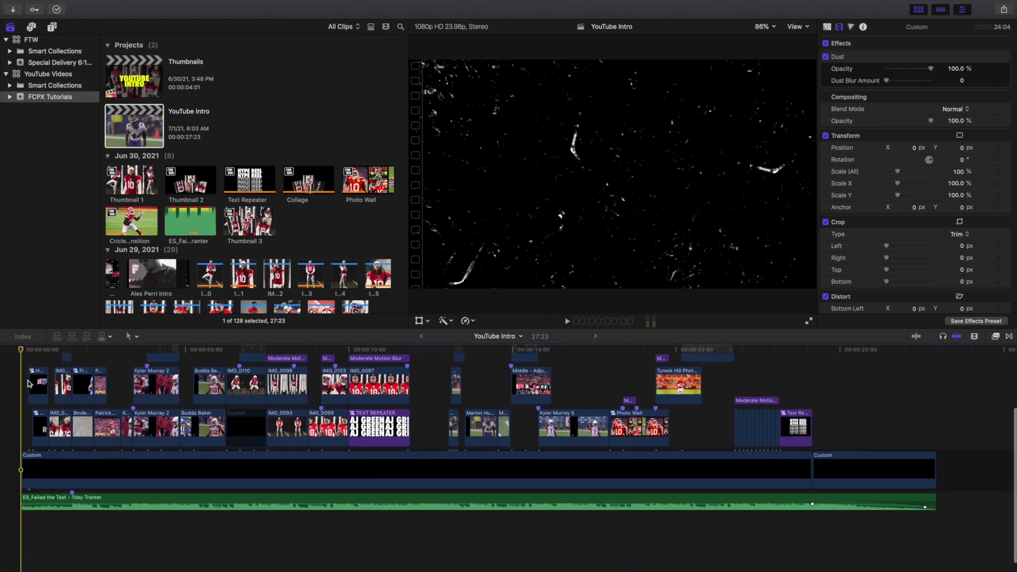
pyautogui.scroll(3, 46, 384)
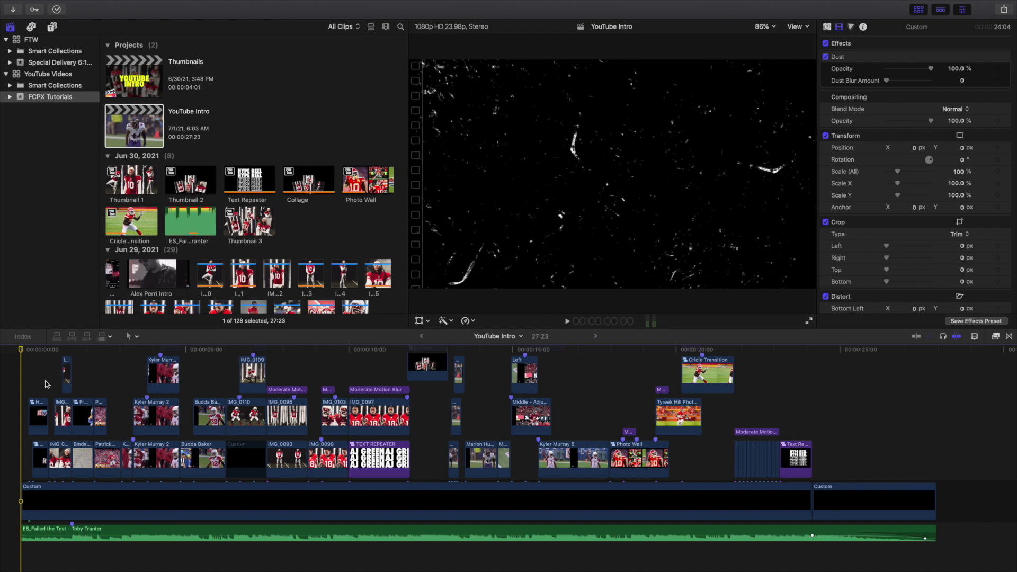
pyautogui.press('space')
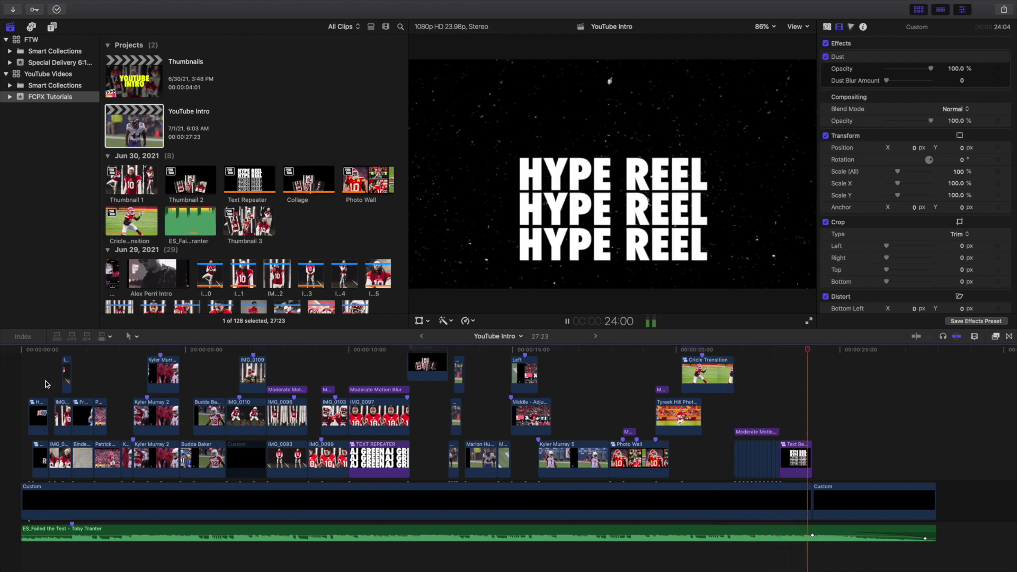
pyautogui.press('space')
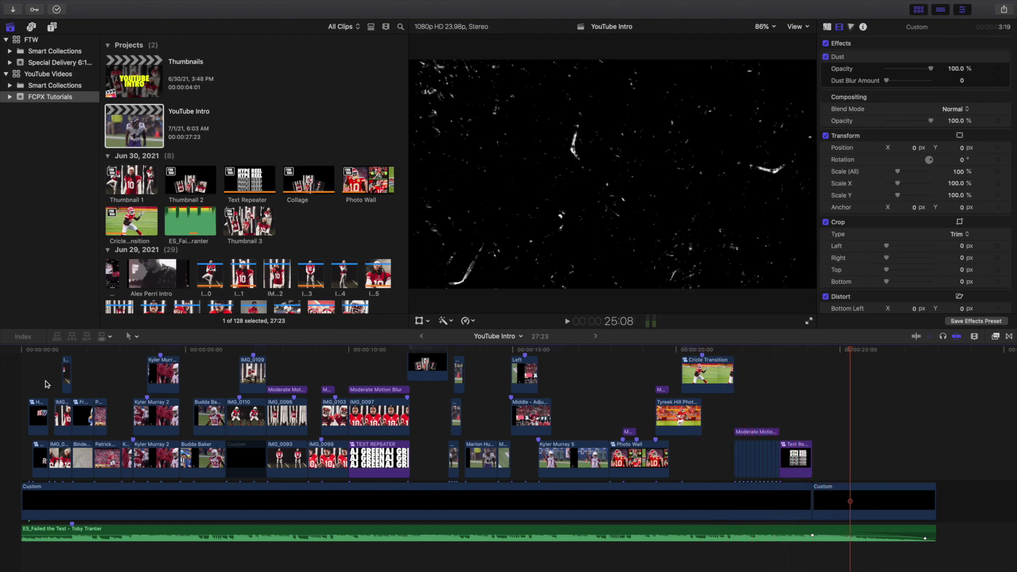